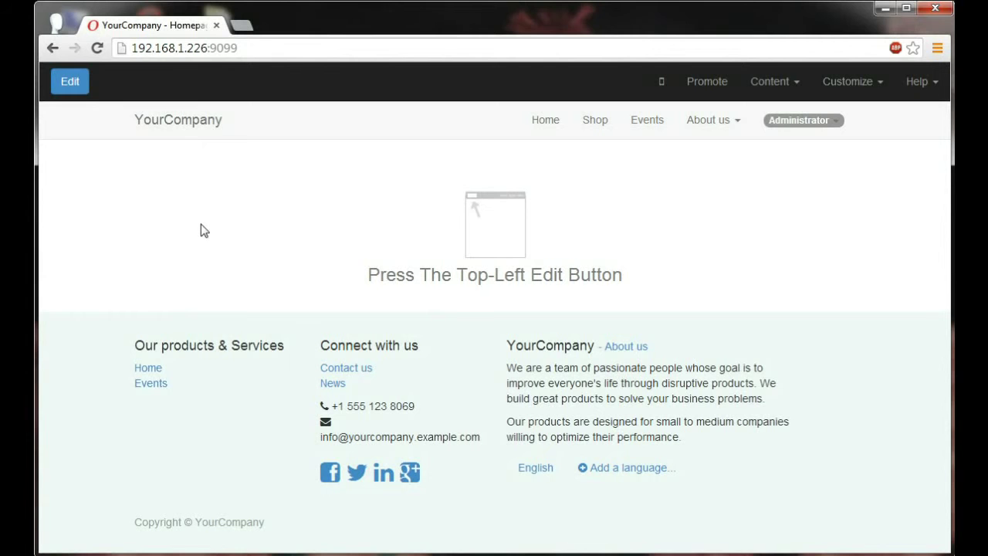
Start editing the homepage and replace the first paragraph of the footer's company description with "Your Premium Apple Reseller."
{"action": "left_click", "coordinate": [78, 90]}
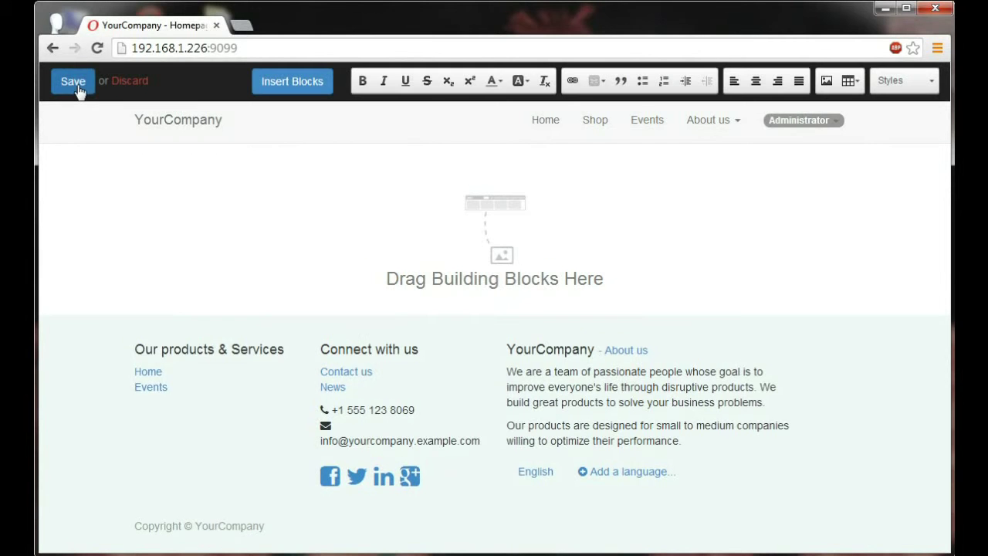
{"action": "double_click", "coordinate": [560, 384]}
{"action": "left_click_drag", "start_coordinate": [763, 407], "coordinate": [510, 372]}
{"action": "key", "text": "BackSpace"}
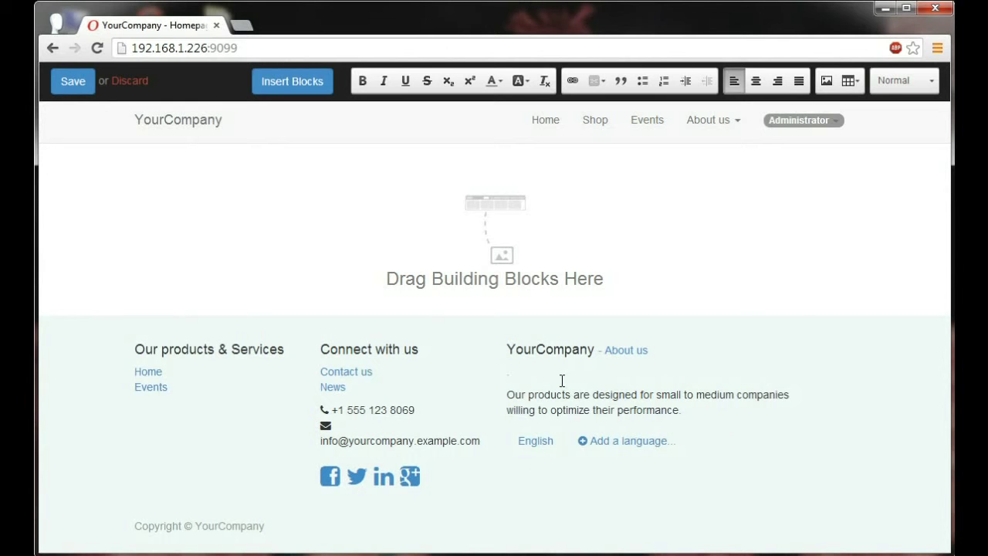
{"action": "type", "text": "Your Premium Apple "}
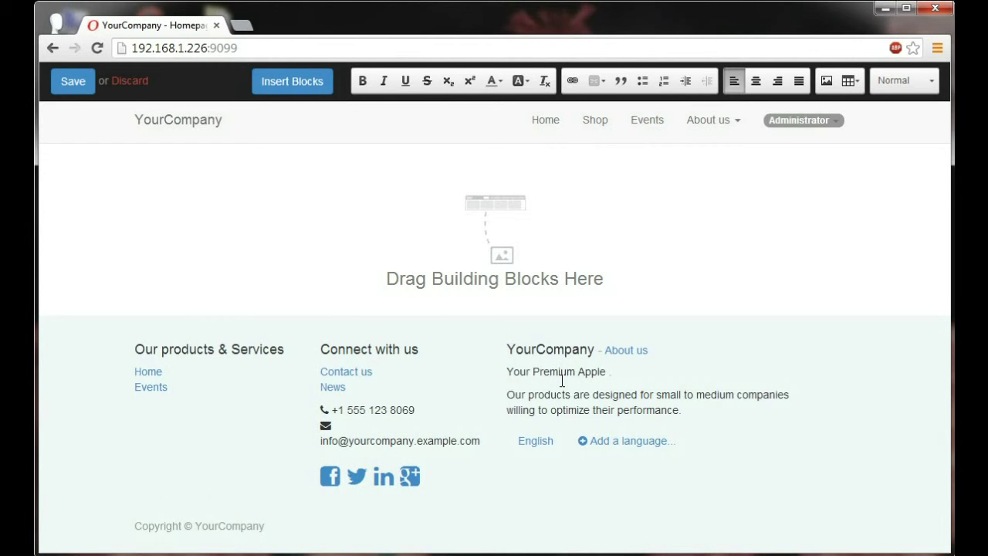
{"action": "type", "text": "Reseller."}
Change the company name in the footer's heading beside the About us link to "iBoost"
{"action": "double_click", "coordinate": [572, 353]}
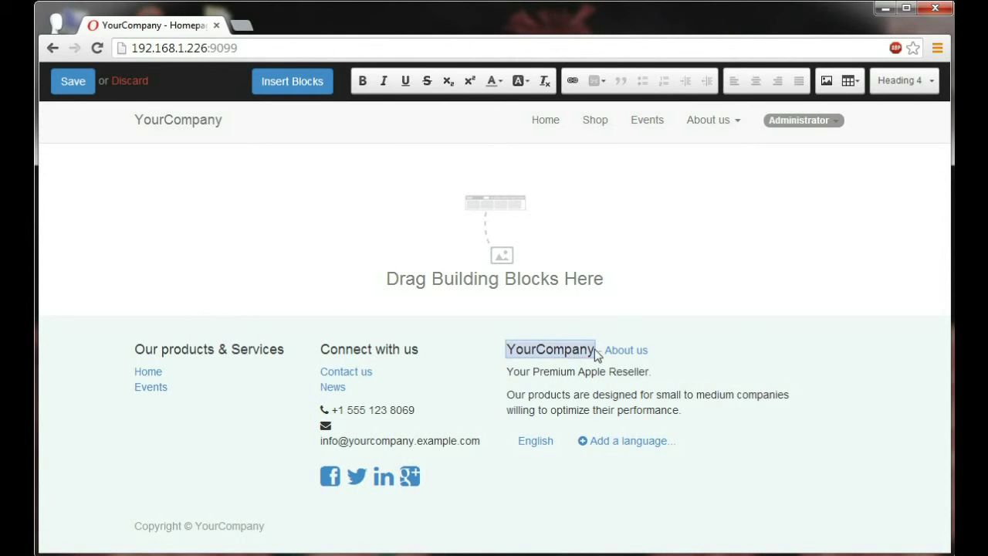
{"action": "key", "text": "BackSpace"}
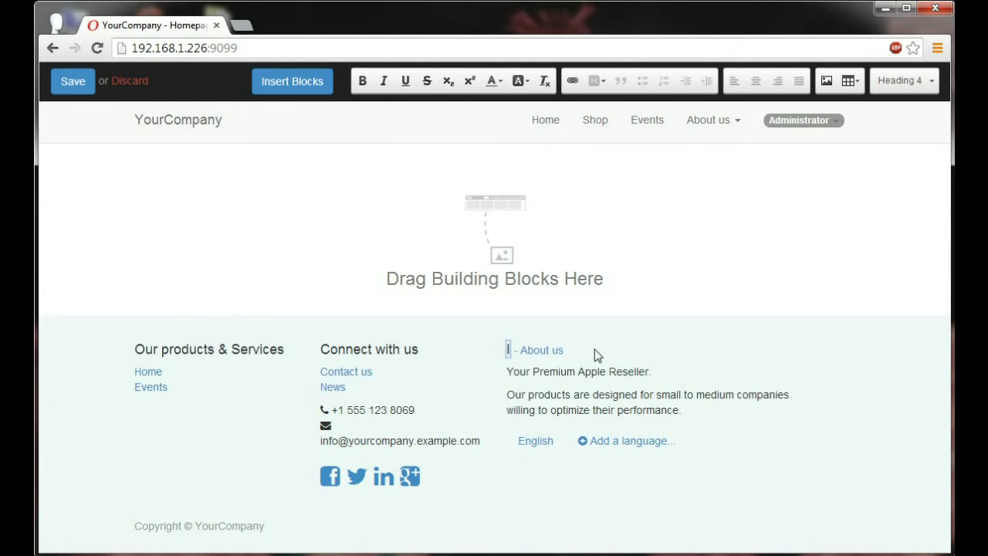
{"action": "type", "text": "iBoost"}
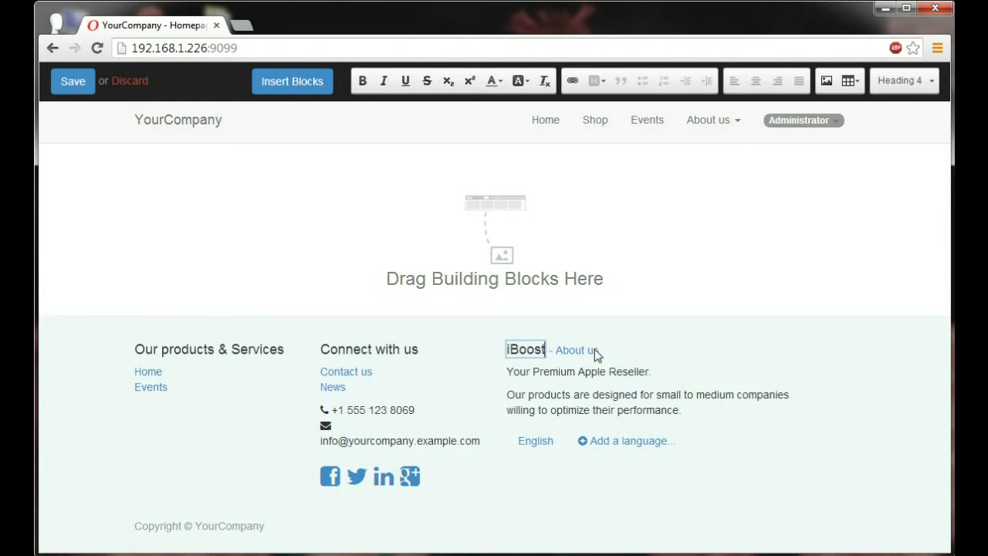
{"action": "left_click", "coordinate": [594, 349]}
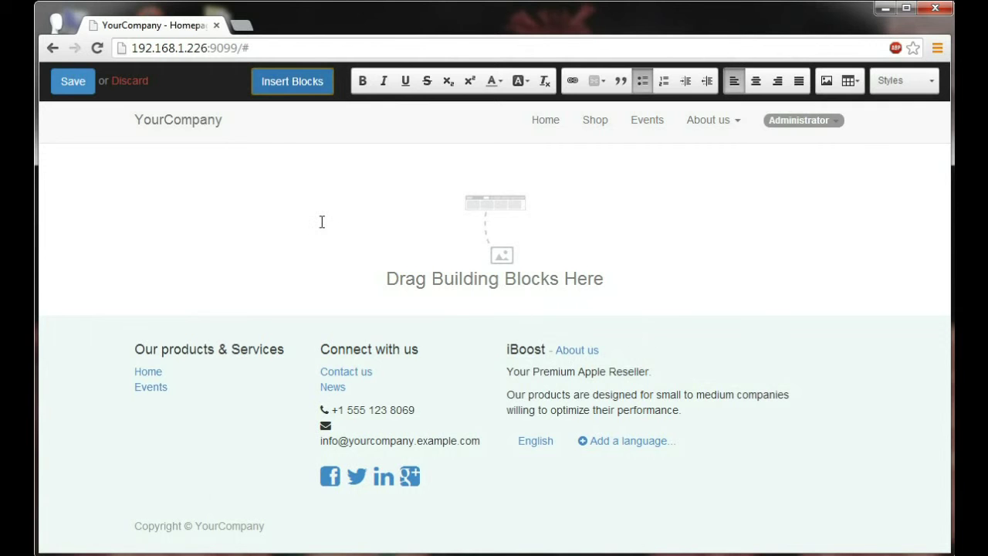
Look through the building block categories and insert a Banner structure block into the empty page body
{"action": "left_click", "coordinate": [266, 85]}
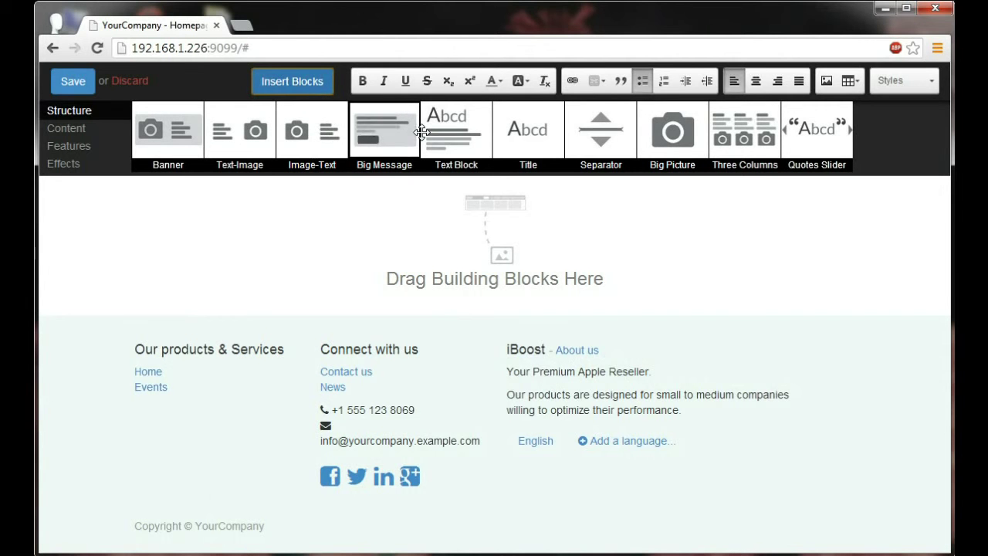
{"action": "left_click", "coordinate": [511, 131]}
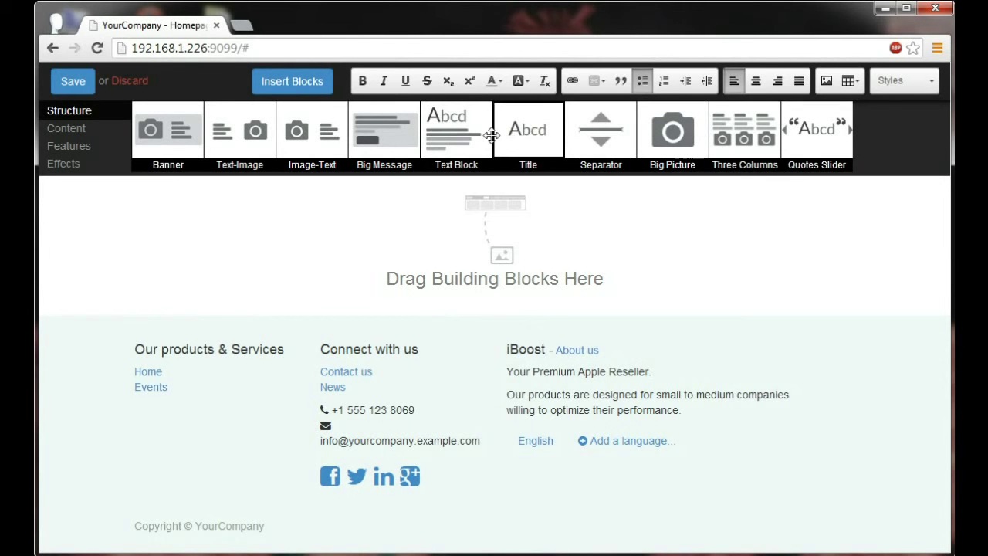
{"action": "left_click", "coordinate": [73, 133]}
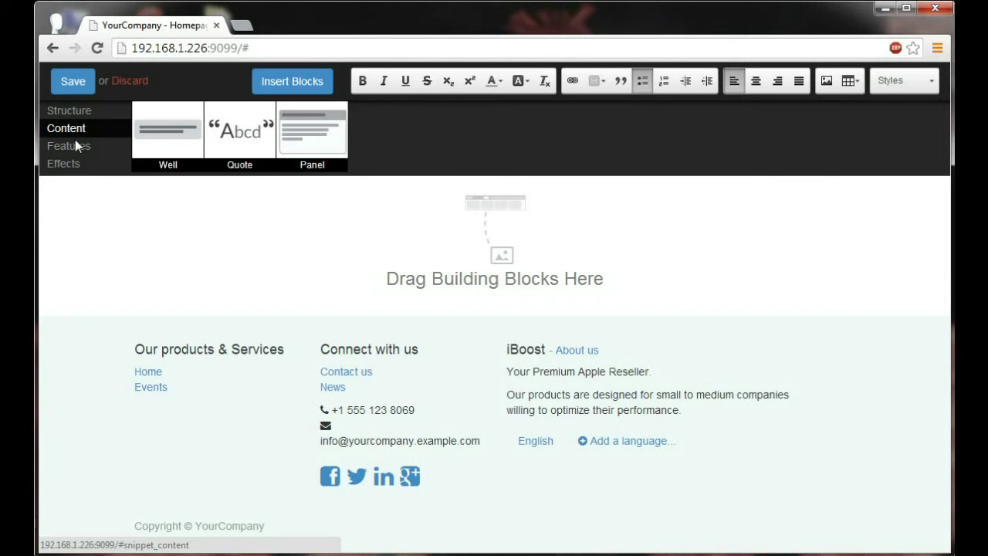
{"action": "left_click", "coordinate": [82, 151]}
{"action": "left_click", "coordinate": [68, 167]}
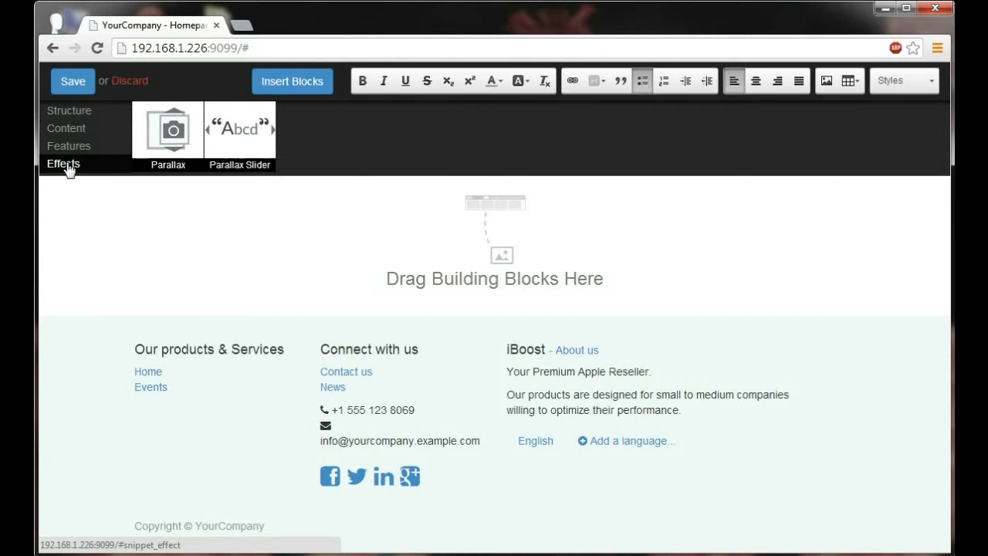
{"action": "left_click", "coordinate": [75, 118]}
{"action": "left_click_drag", "start_coordinate": [166, 130], "coordinate": [181, 243]}
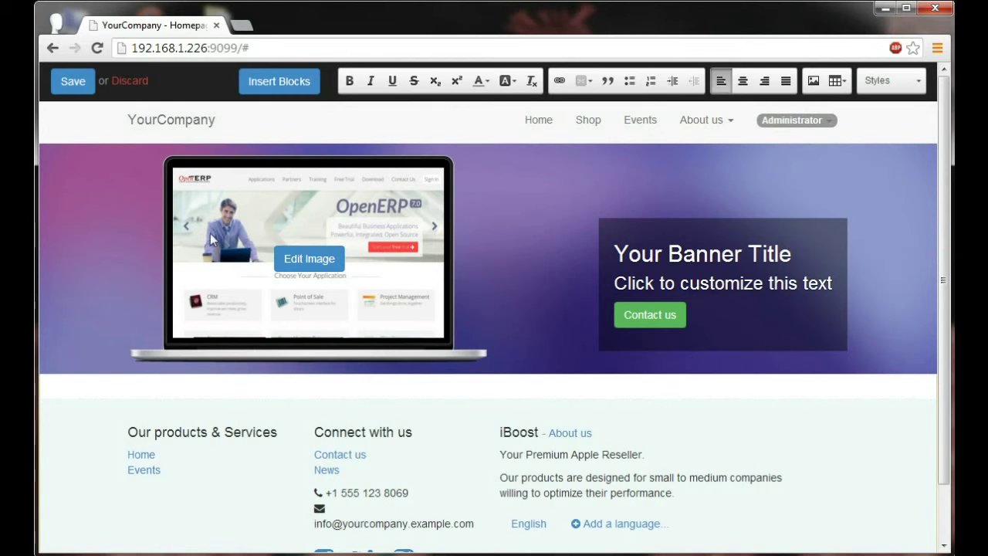
Replace the banner's laptop image with the existing picture of the two iPads
{"action": "left_click", "coordinate": [297, 258]}
{"action": "left_click", "coordinate": [432, 245]}
{"action": "left_click", "coordinate": [557, 303]}
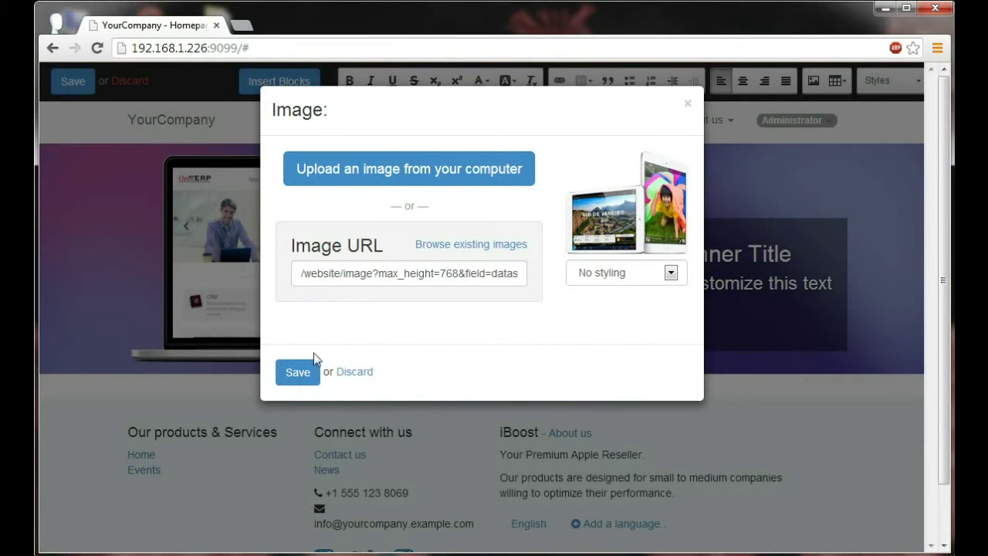
{"action": "left_click", "coordinate": [289, 374]}
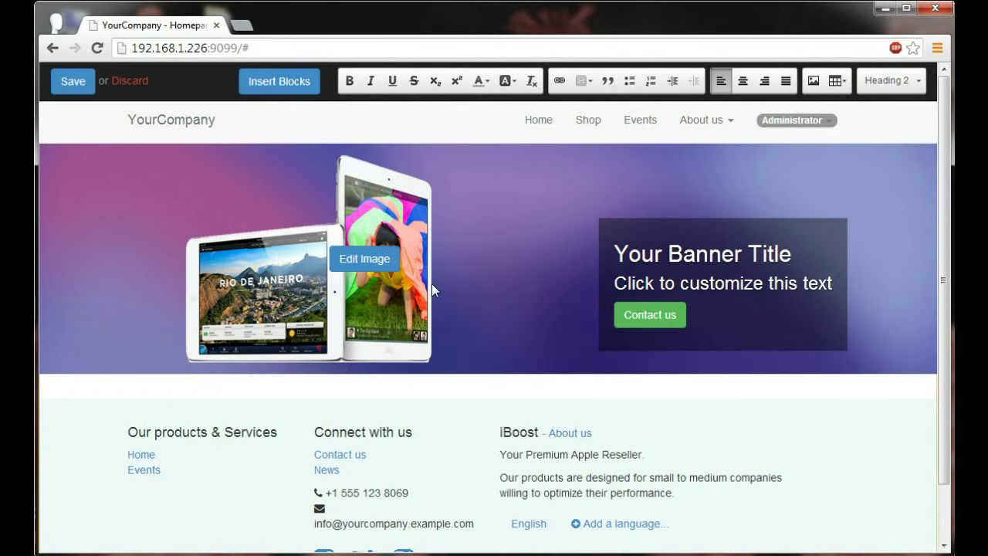
Set the banner's background to Orange Red from the Various backgrounds
{"action": "left_click", "coordinate": [446, 148]}
{"action": "mouse_move", "coordinate": [457, 180]}
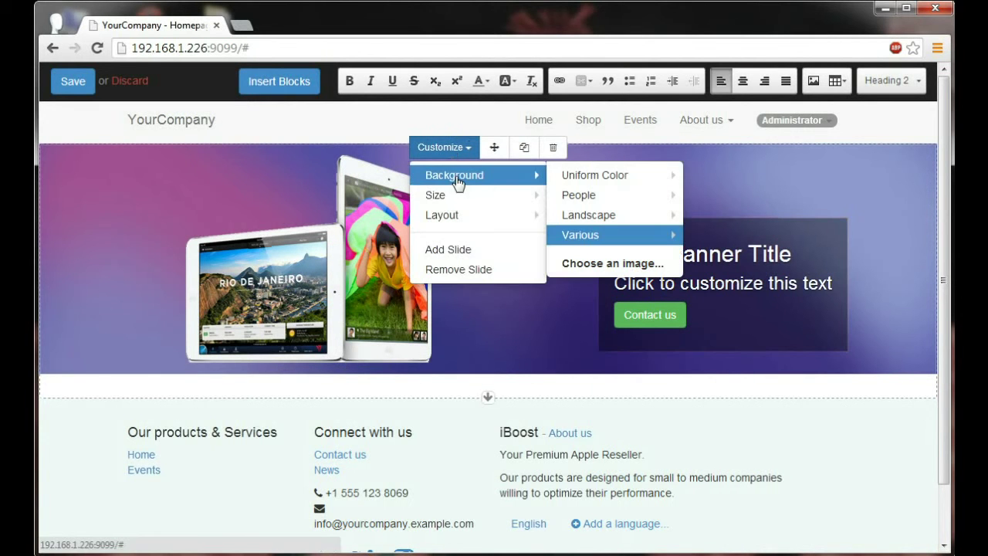
{"action": "mouse_move", "coordinate": [662, 242]}
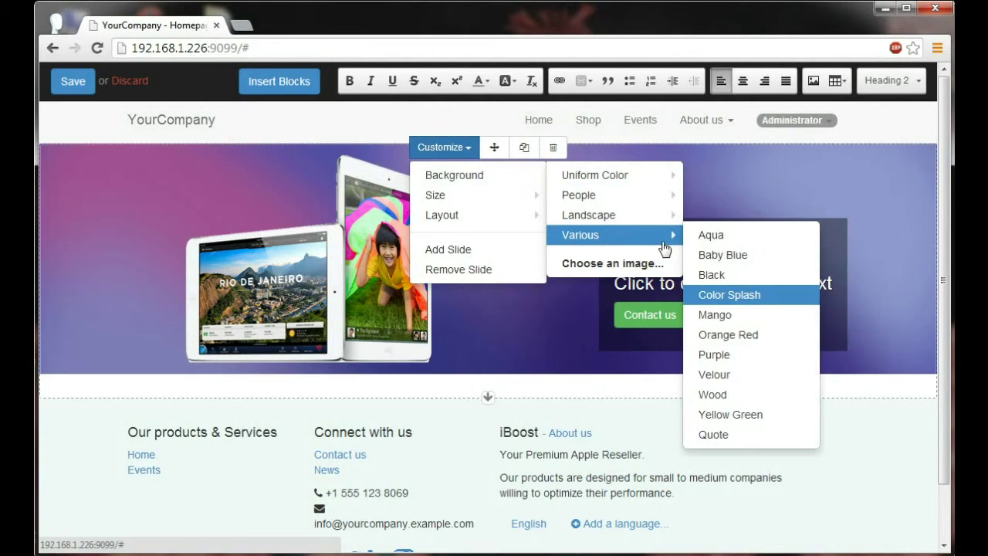
{"action": "left_click", "coordinate": [737, 335]}
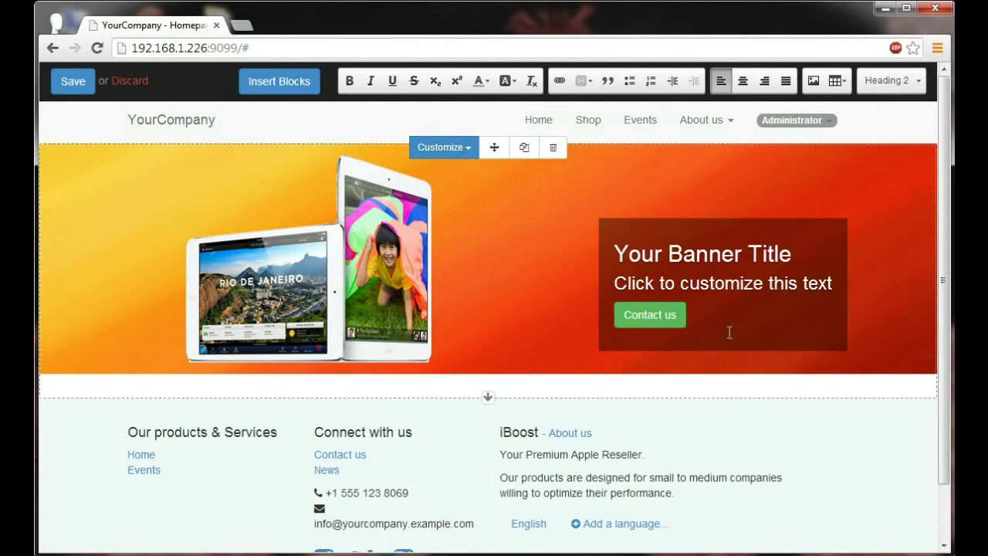
Replace the banner's subtitle text with "Buy an iPad Get 1 Free"
{"action": "triple_click", "coordinate": [702, 292]}
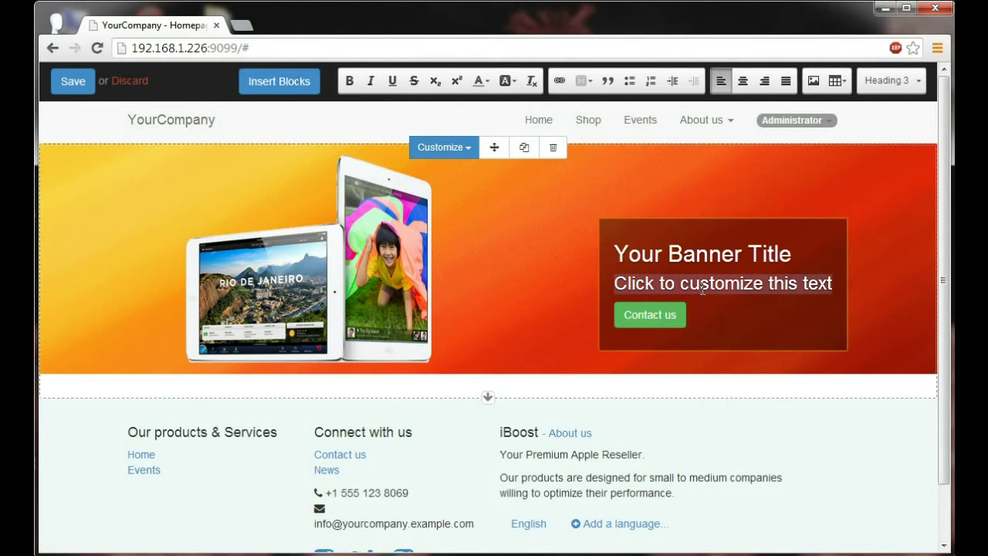
{"action": "key", "text": "BackSpace"}
{"action": "type", "text": "Buy an iPad Get 1 Free"}
Replace the banner's title with "Black Friday Everyday!", removing all of the placeholder text
{"action": "double_click", "coordinate": [674, 263]}
{"action": "key", "text": "BackSpace"}
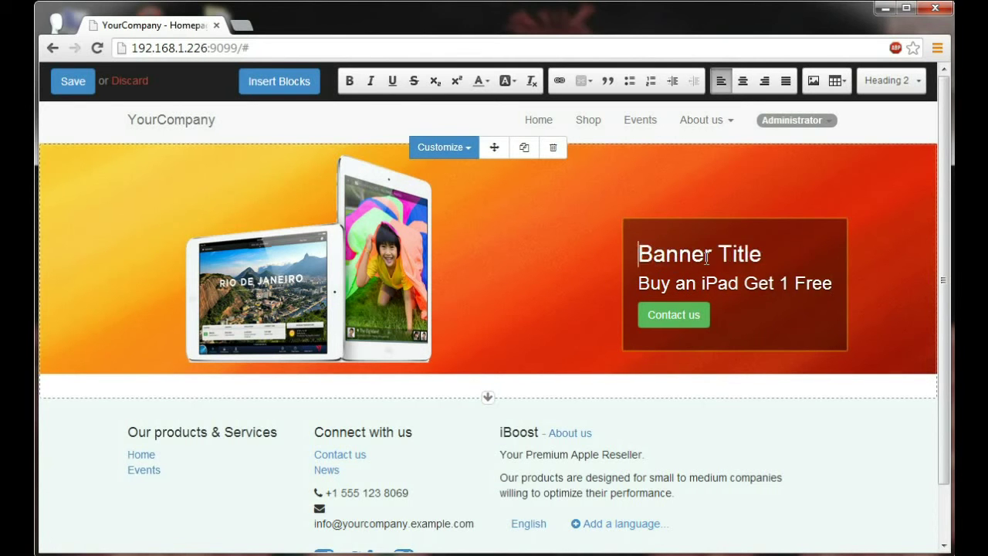
{"action": "type", "text": "Black Frid"}
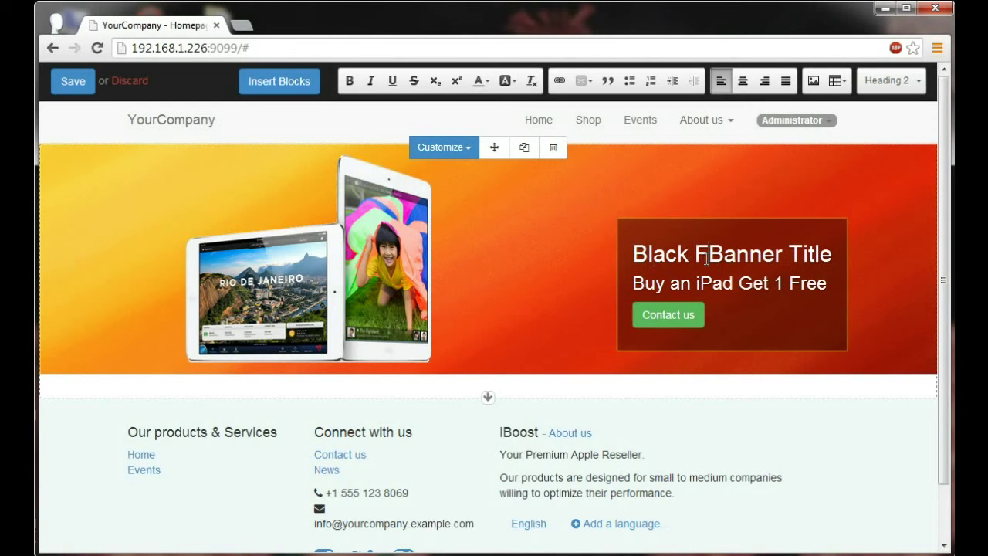
{"action": "type", "text": "ay Everyday"}
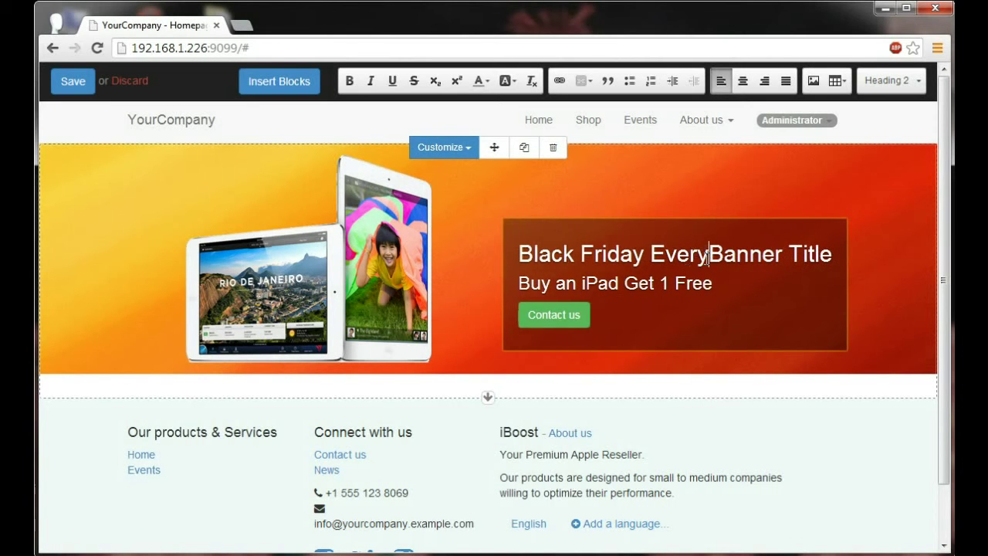
{"action": "type", "text": "!"}
{"action": "key", "text": "Delete"}
{"action": "key", "text": "Delete"}
{"action": "key", "text": "Delete"}
{"action": "key", "text": "Delete"}
{"action": "key", "text": "Delete"}
{"action": "key", "text": "Delete"}
{"action": "key", "text": "Delete"}
{"action": "key", "text": "Delete"}
{"action": "key", "text": "Delete"}
{"action": "key", "text": "Delete"}
{"action": "key", "text": "Delete"}
{"action": "key", "text": "Delete"}
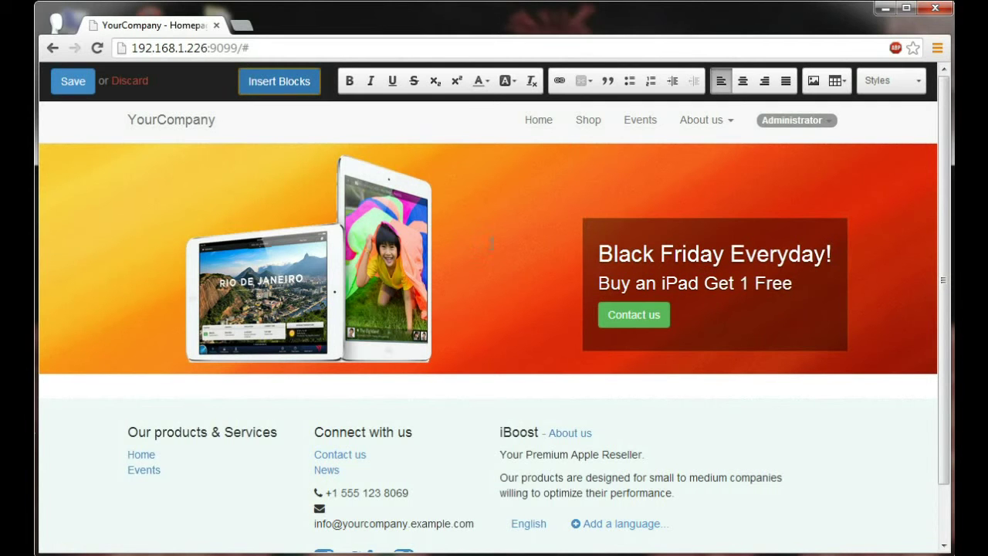
Insert an Image-Text block below the banner and change its image to the existing picture of a hand holding a tablet
{"action": "left_click", "coordinate": [273, 89]}
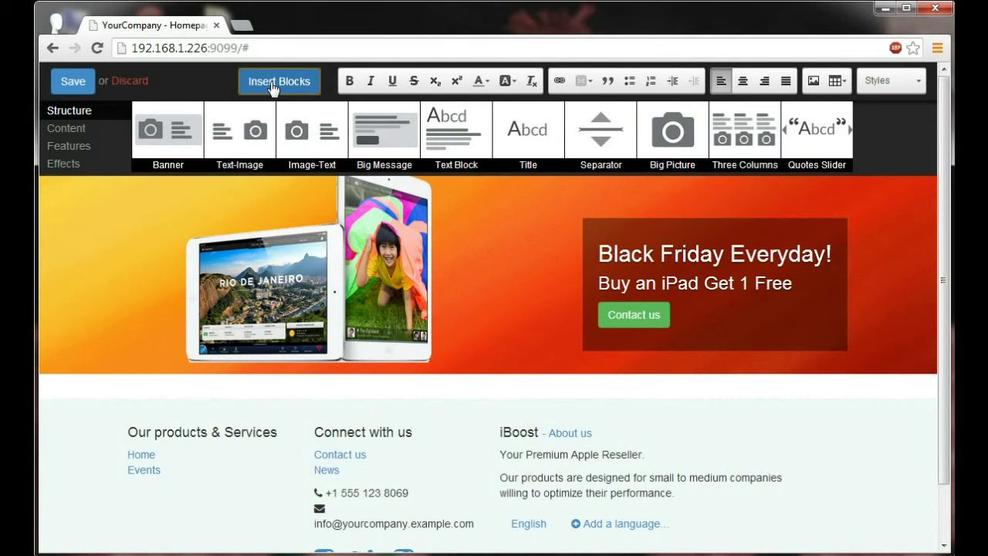
{"action": "left_click_drag", "start_coordinate": [304, 128], "coordinate": [342, 418]}
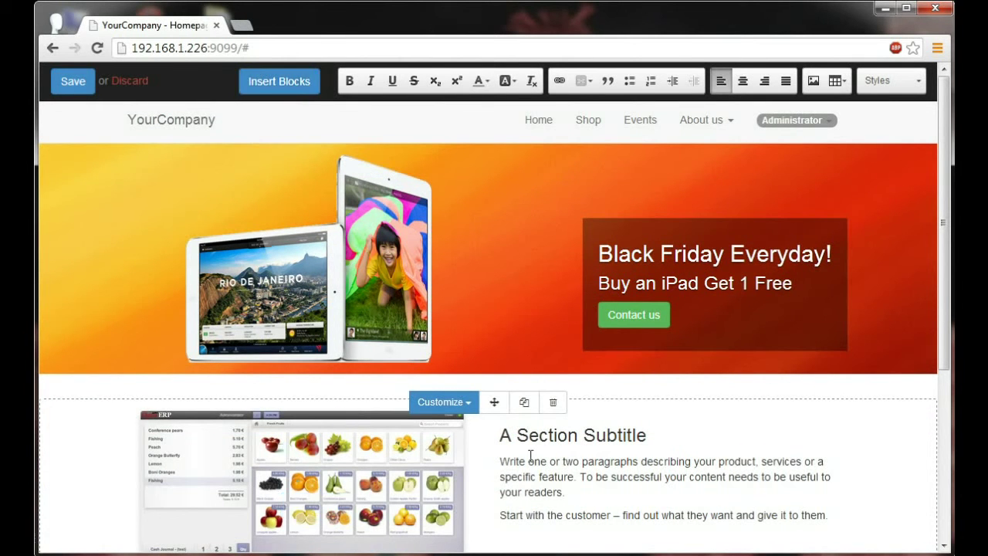
{"action": "left_click", "coordinate": [324, 505]}
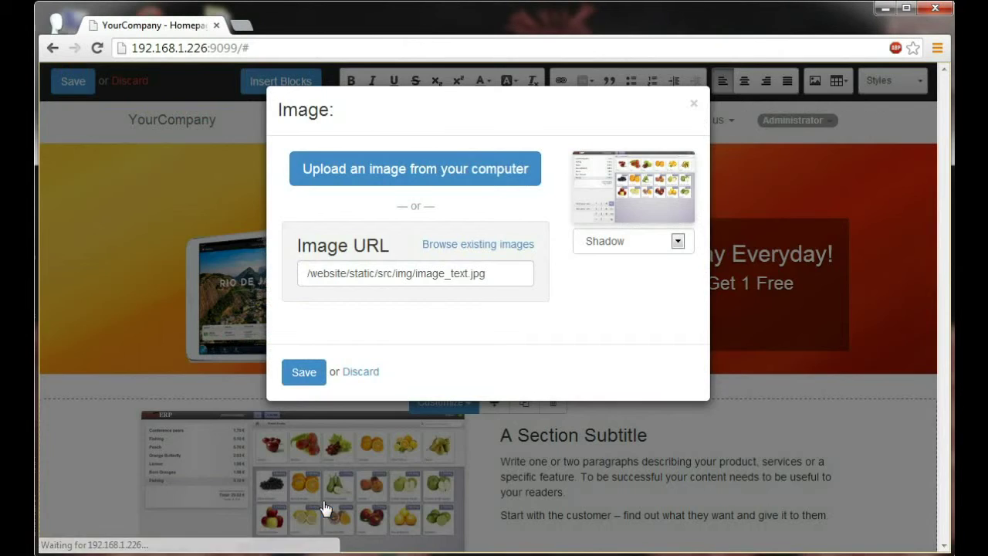
{"action": "left_click", "coordinate": [466, 245]}
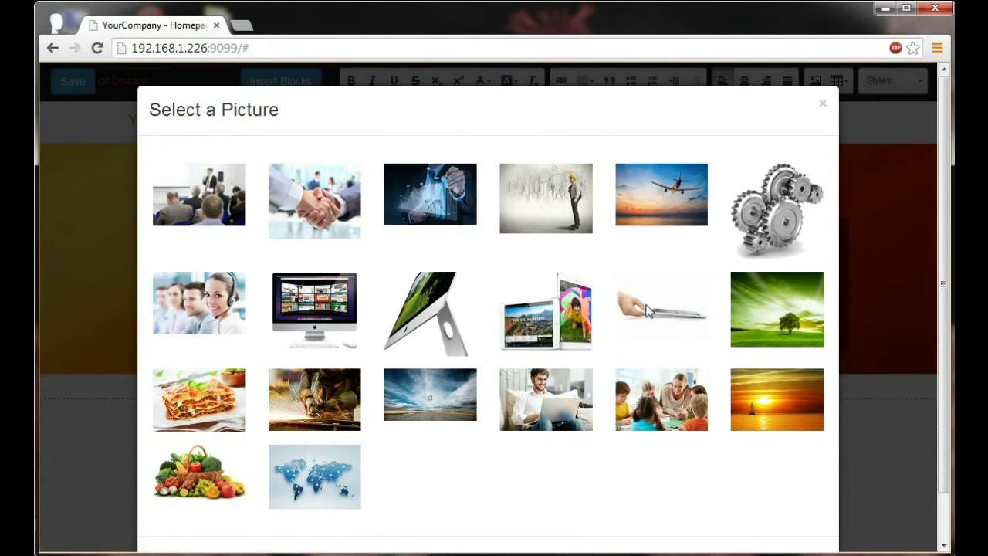
{"action": "left_click", "coordinate": [648, 310]}
{"action": "left_click", "coordinate": [298, 372]}
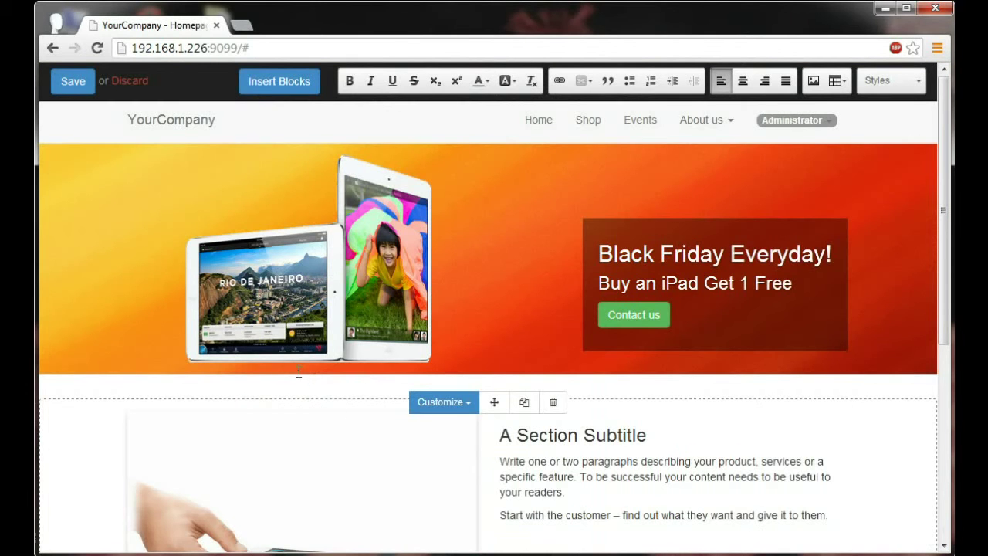
Delete both placeholder paragraphs under the section subtitle in the Image-Text block
{"action": "scroll", "coordinate": [340, 409], "scroll_direction": "down", "scroll_amount": 1}
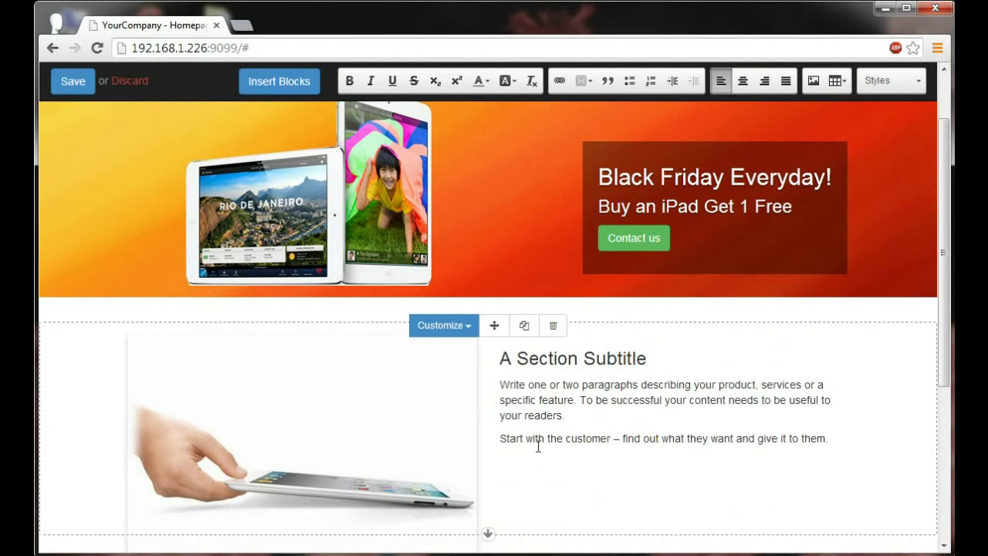
{"action": "double_click", "coordinate": [584, 438]}
{"action": "left_click_drag", "start_coordinate": [832, 438], "coordinate": [503, 376]}
{"action": "key", "text": "BackSpace"}
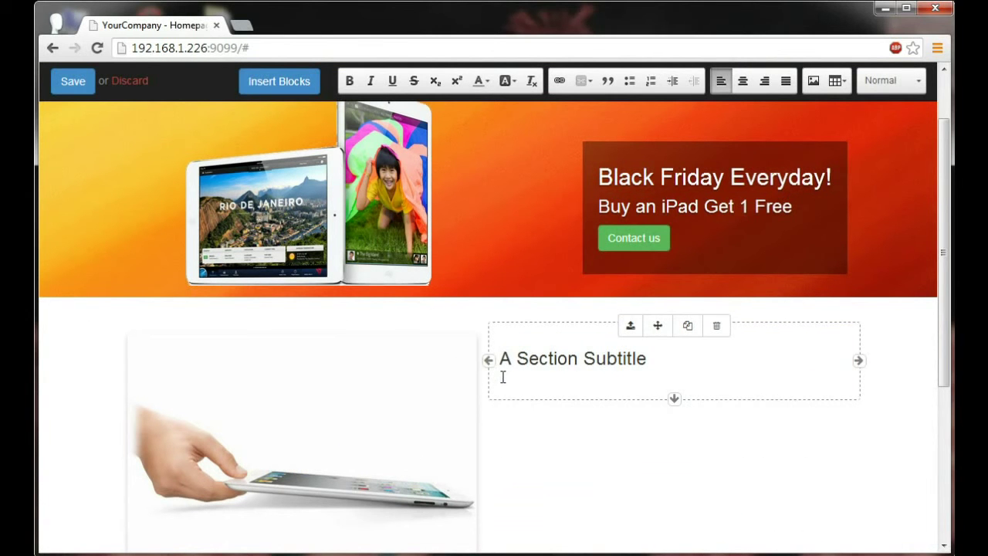
Replace the Image-Text block's section subtitle with "Want to get thin after Thanksgiving?"
{"action": "left_click_drag", "start_coordinate": [645, 360], "coordinate": [498, 361]}
{"action": "type", "text": "Want to get thin after Thanksgi"}
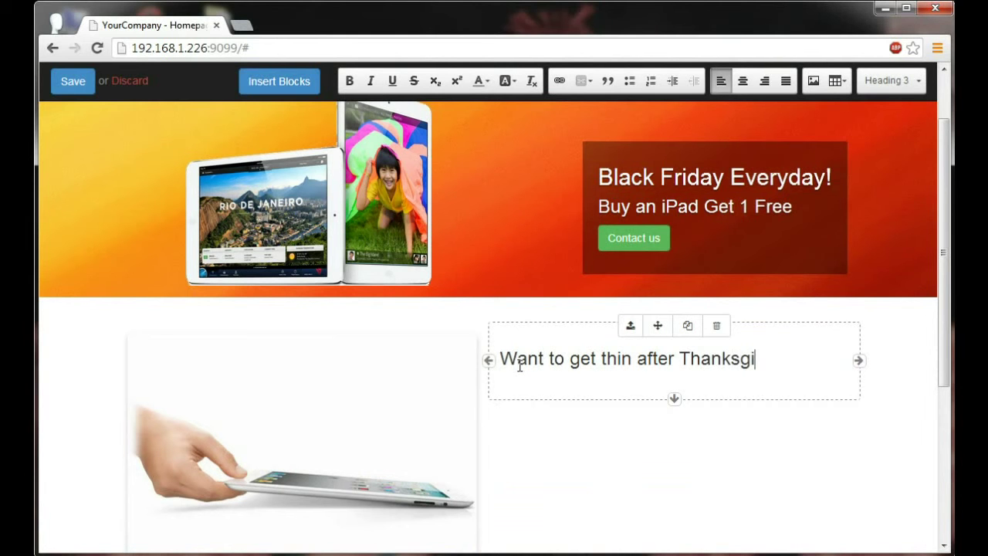
{"action": "type", "text": "ving?"}
Move the tablet image's column to the right side of the Thanksgiving heading's column
{"action": "left_click", "coordinate": [326, 396]}
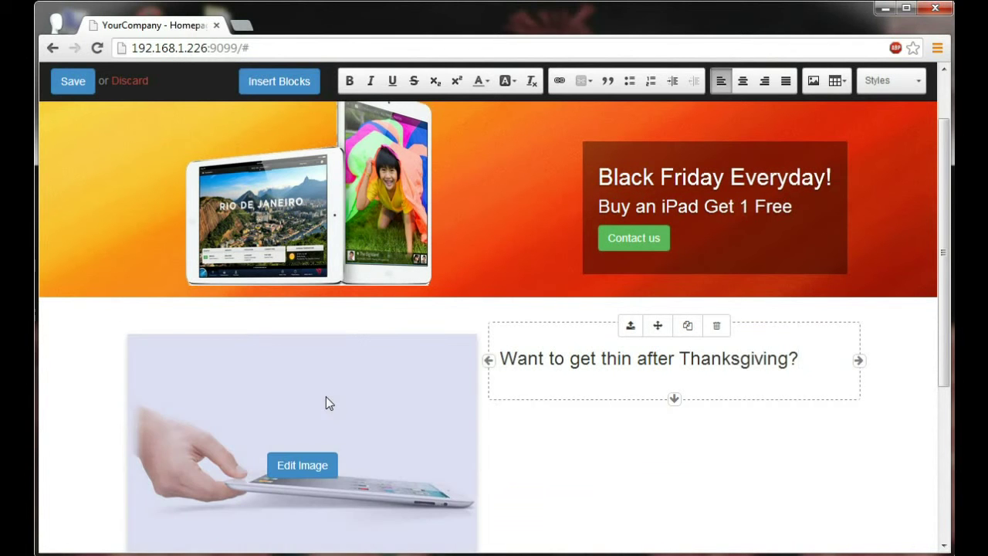
{"action": "left_click_drag", "start_coordinate": [286, 326], "coordinate": [504, 343]}
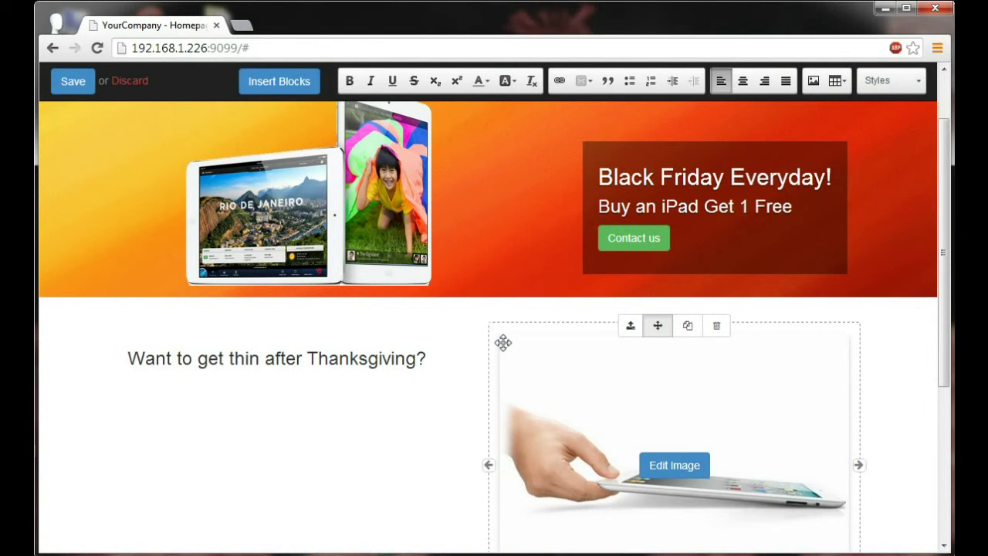
Narrow the tablet image's column and the Thanksgiving heading's column to about two thirds of their width each
{"action": "scroll", "coordinate": [679, 386], "scroll_direction": "down", "scroll_amount": 2}
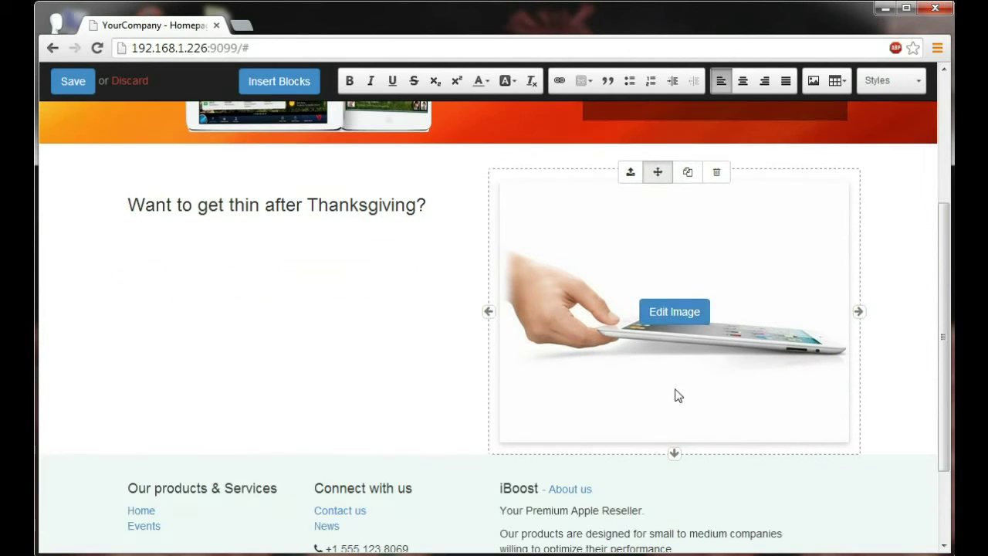
{"action": "left_click_drag", "start_coordinate": [674, 452], "coordinate": [722, 313]}
{"action": "left_click_drag", "start_coordinate": [858, 305], "coordinate": [701, 302]}
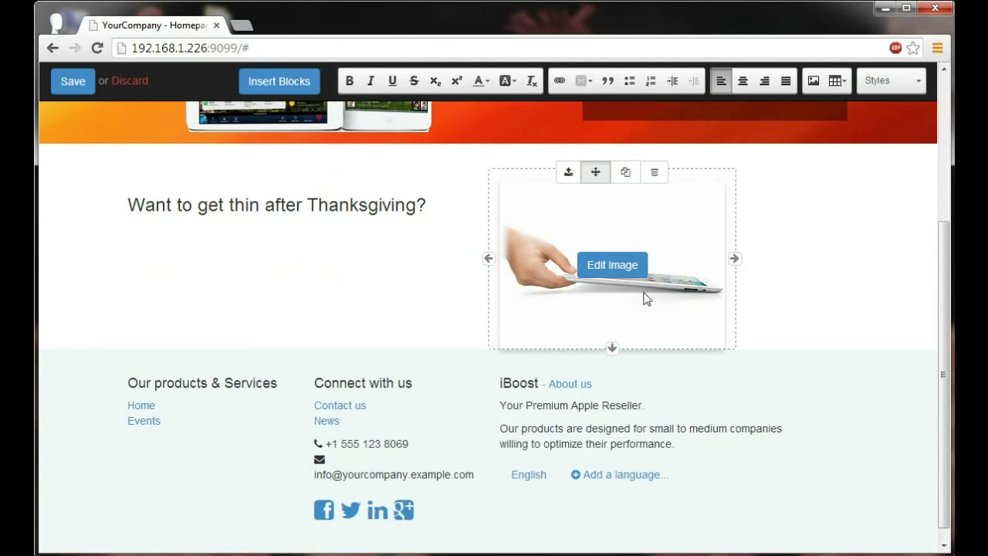
{"action": "left_click", "coordinate": [330, 205]}
{"action": "left_click_drag", "start_coordinate": [451, 207], "coordinate": [339, 209]}
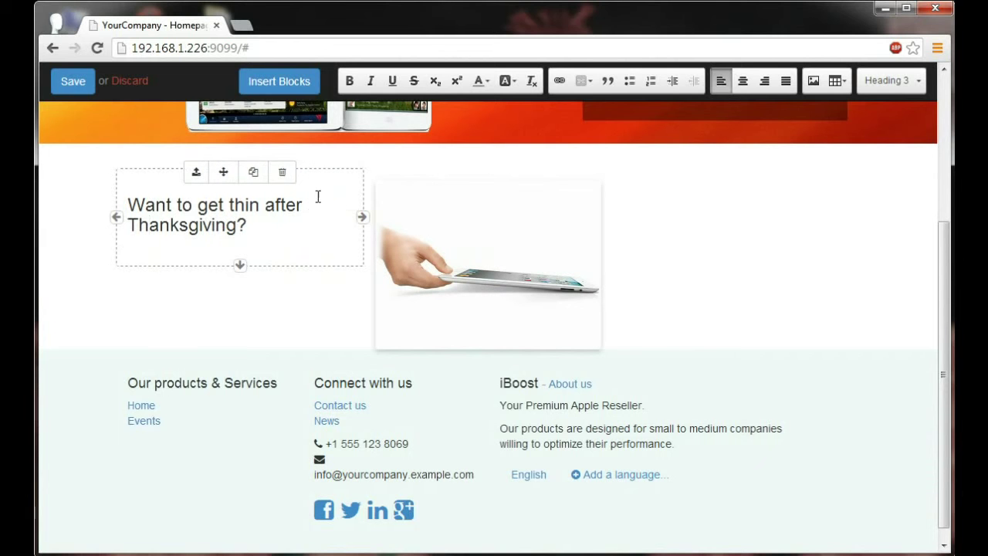
Duplicate the Thanksgiving heading's column and move the copy to the right side of the tablet image
{"action": "left_click", "coordinate": [253, 172]}
{"action": "left_click", "coordinate": [454, 206]}
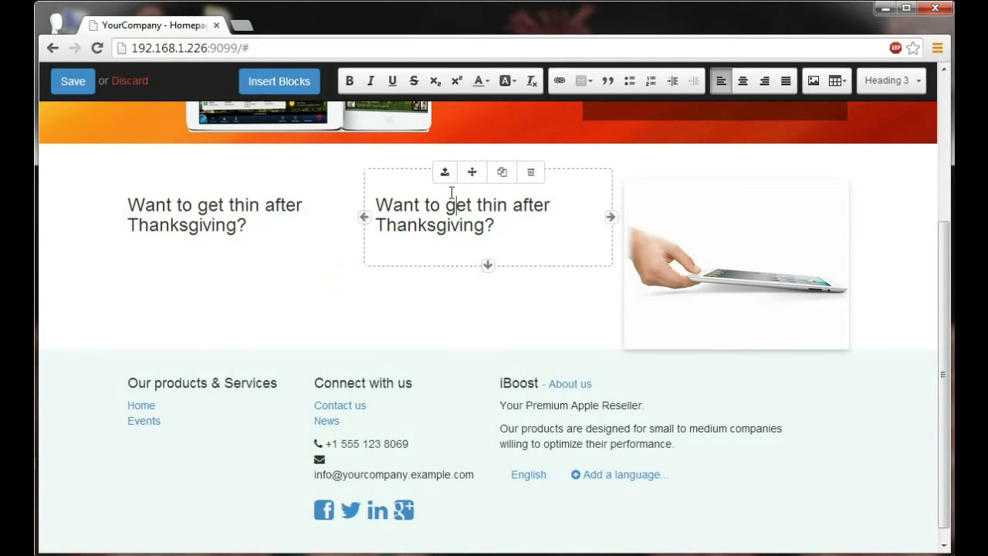
{"action": "left_click_drag", "start_coordinate": [472, 171], "coordinate": [609, 196]}
Replace the copied heading's text with "Get ultra thin with iPads!" and add an empty line below it
{"action": "left_click_drag", "start_coordinate": [742, 225], "coordinate": [628, 206]}
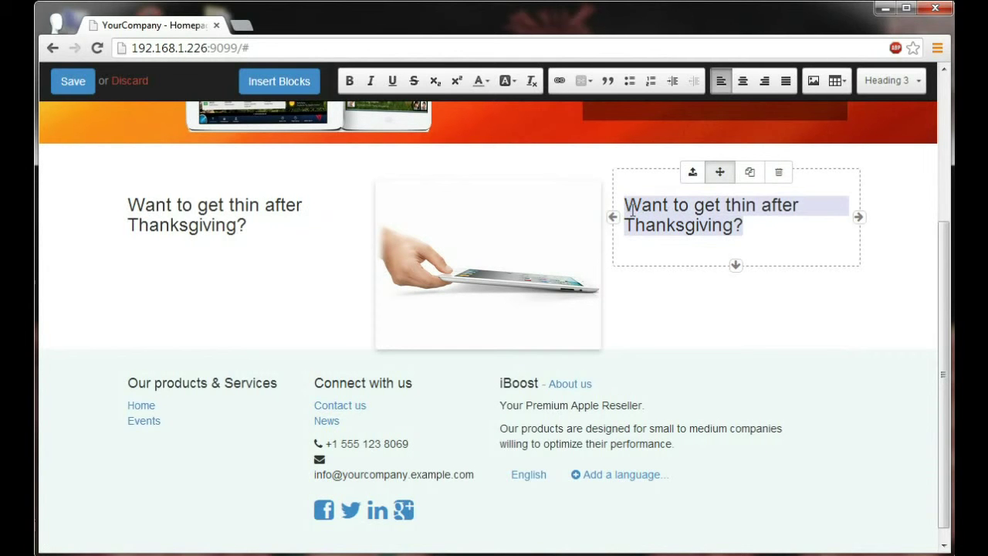
{"action": "key", "text": "BackSpace"}
{"action": "scroll", "coordinate": [705, 275], "scroll_direction": "up", "scroll_amount": 1}
{"action": "type", "text": "Get ultra thin "}
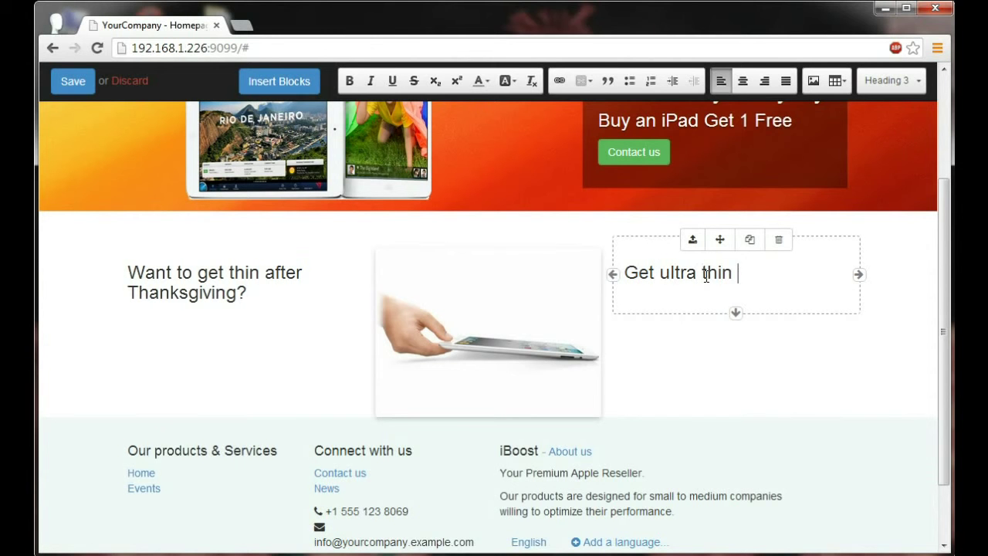
{"action": "type", "text": "with iPads!"}
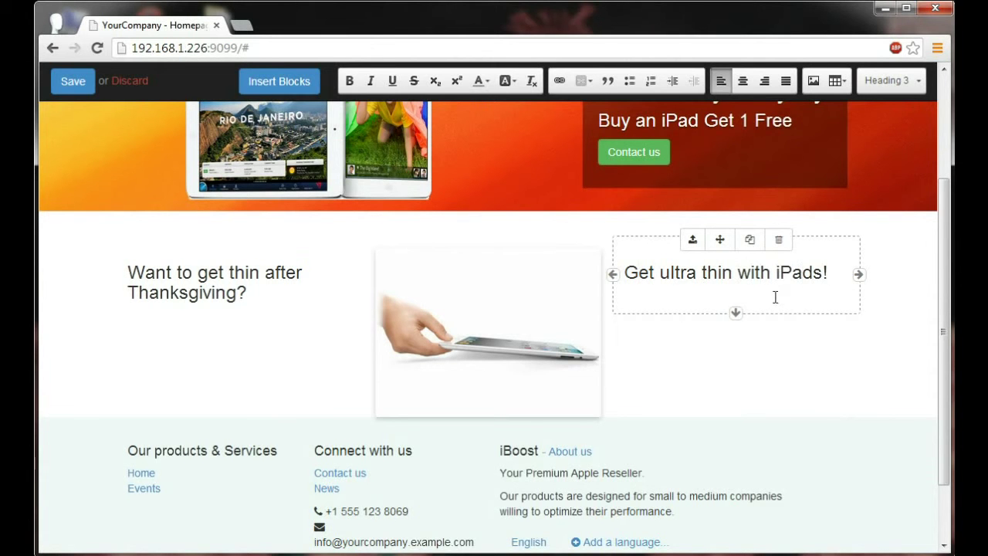
{"action": "key", "text": "Return"}
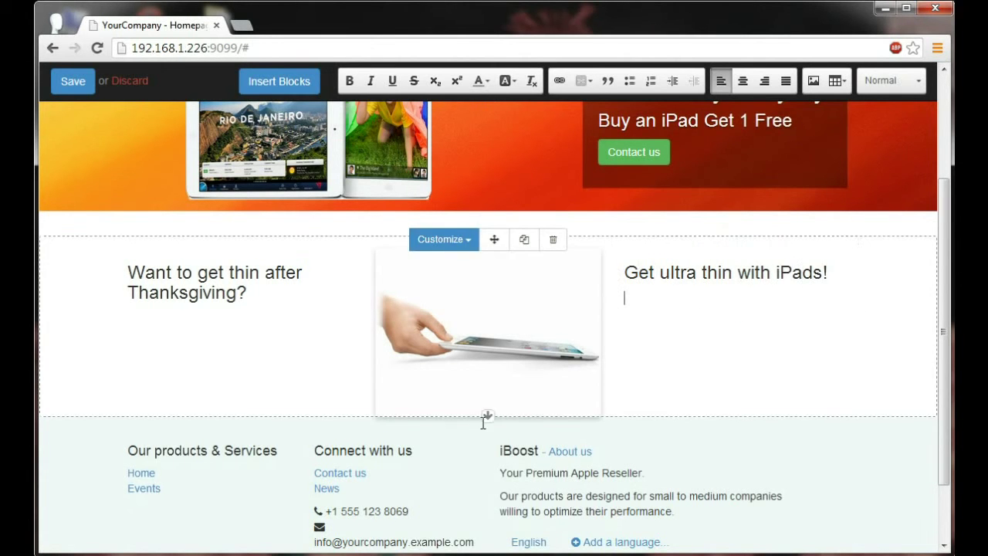
Slightly increase the spacing at the bottom of the Thanksgiving and iPads block
{"action": "left_click_drag", "start_coordinate": [487, 415], "coordinate": [488, 429]}
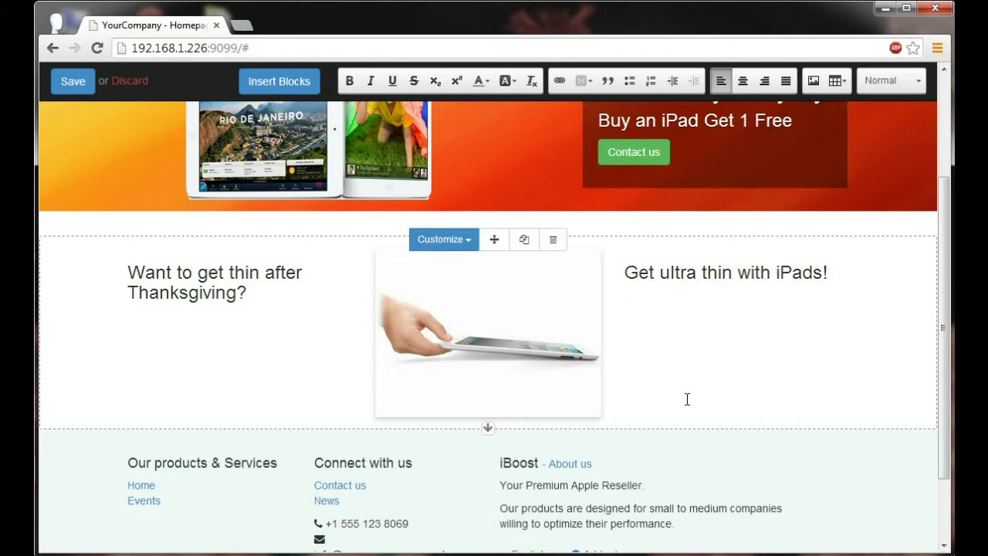
{"action": "left_click", "coordinate": [674, 322]}
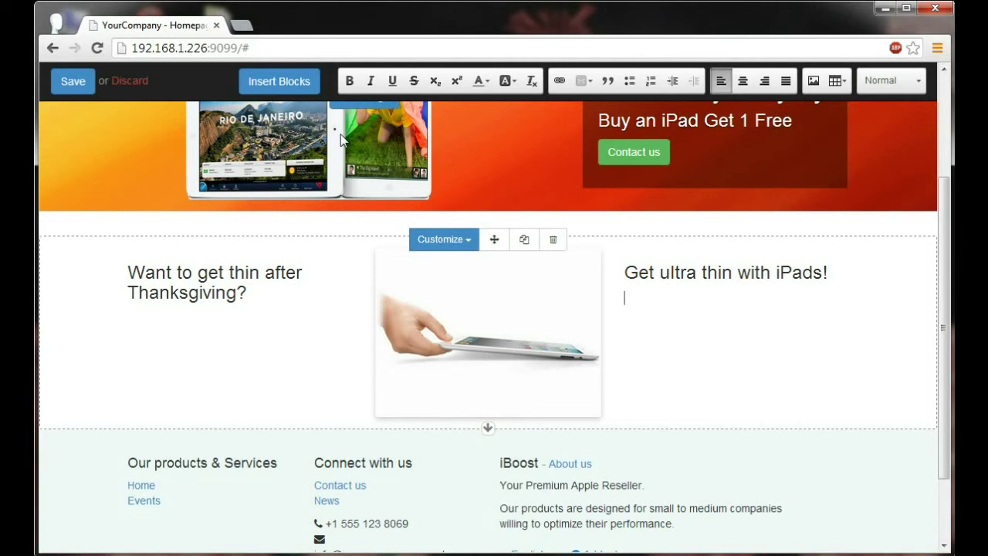
Insert a Parallax effect block between the Thanksgiving block and the footer
{"action": "left_click", "coordinate": [285, 85]}
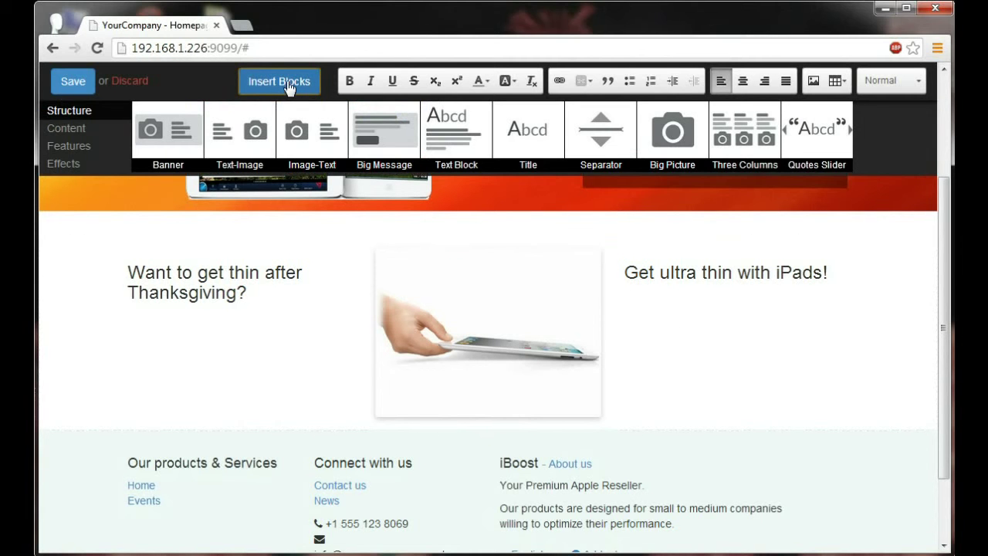
{"action": "left_click", "coordinate": [72, 168]}
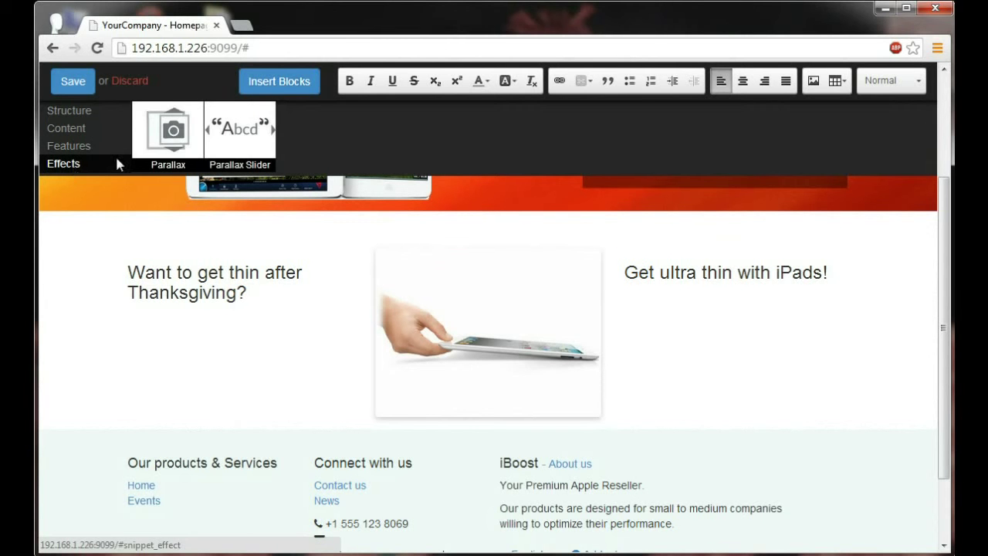
{"action": "left_click_drag", "start_coordinate": [168, 129], "coordinate": [220, 461]}
{"action": "scroll", "coordinate": [228, 461], "scroll_direction": "down", "scroll_amount": 3}
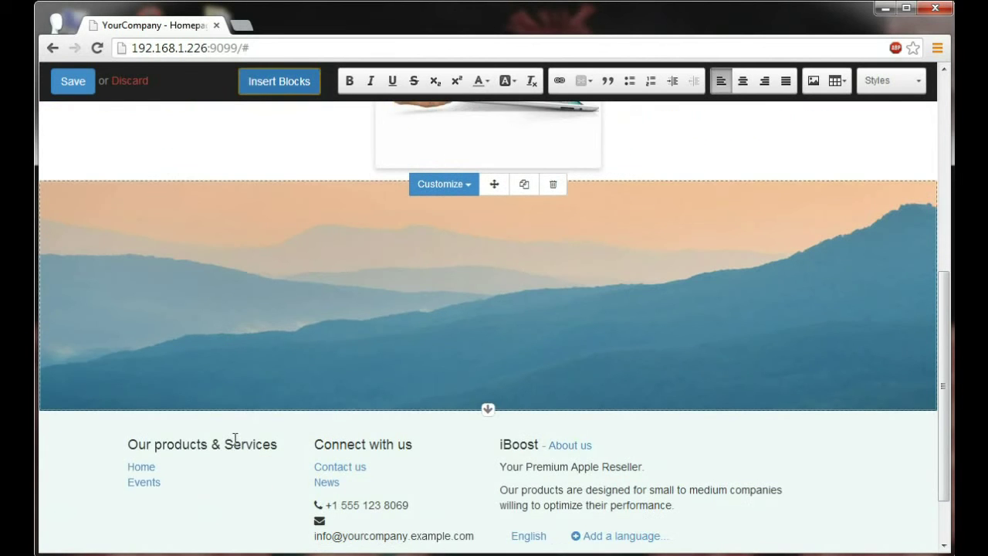
Set the Parallax block's background to the existing picture of the road under a cloudy sky with the Apple logo
{"action": "scroll", "coordinate": [235, 438], "scroll_direction": "up", "scroll_amount": 1}
{"action": "left_click", "coordinate": [438, 263]}
{"action": "mouse_move", "coordinate": [436, 309]}
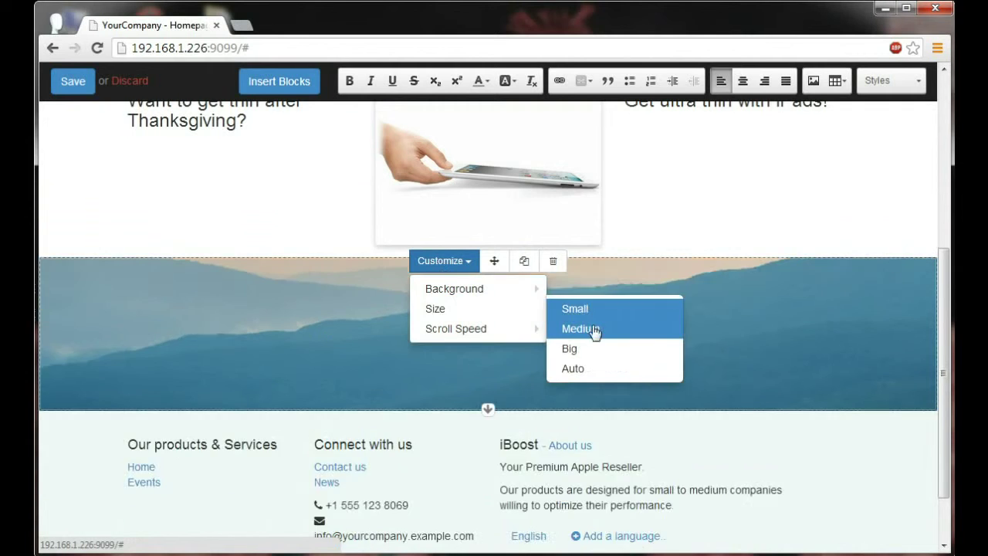
{"action": "left_click", "coordinate": [598, 375]}
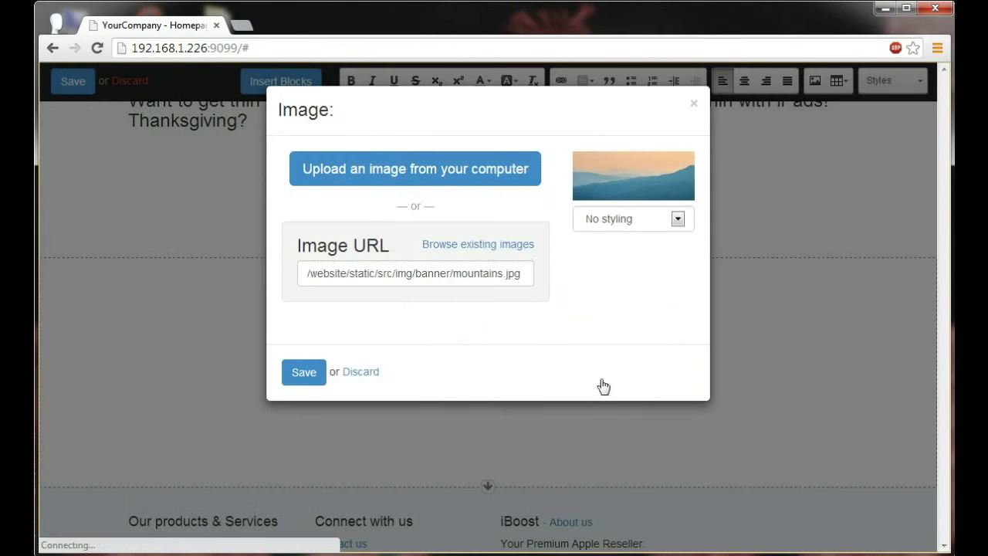
{"action": "left_click", "coordinate": [493, 245]}
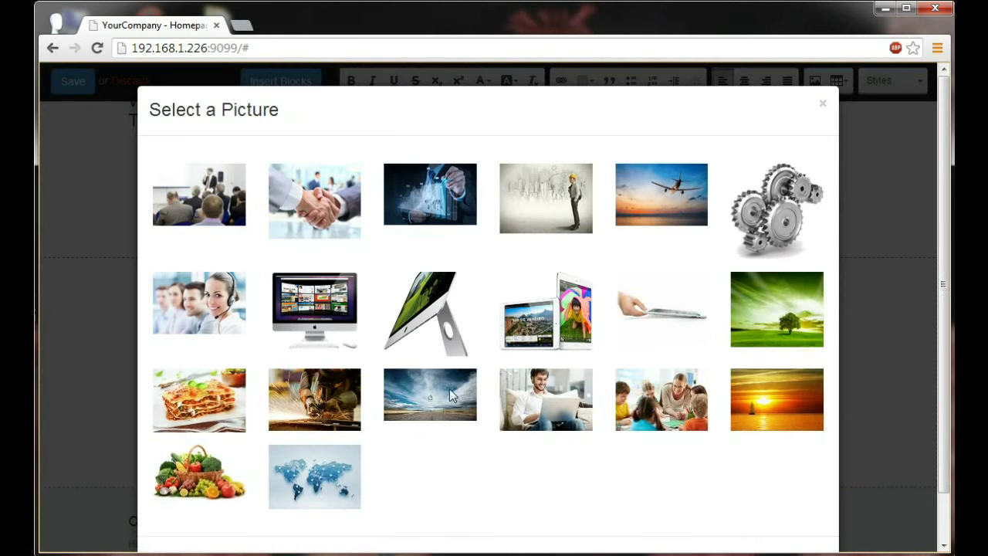
{"action": "left_click", "coordinate": [463, 380]}
{"action": "left_click", "coordinate": [299, 375]}
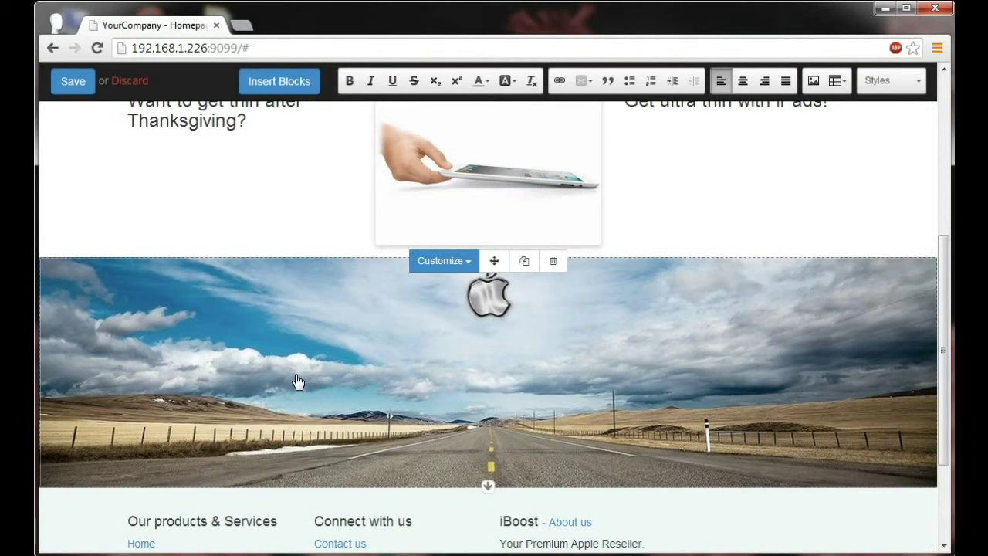
Change the scroll speed of the Parallax block
{"action": "left_click", "coordinate": [444, 261]}
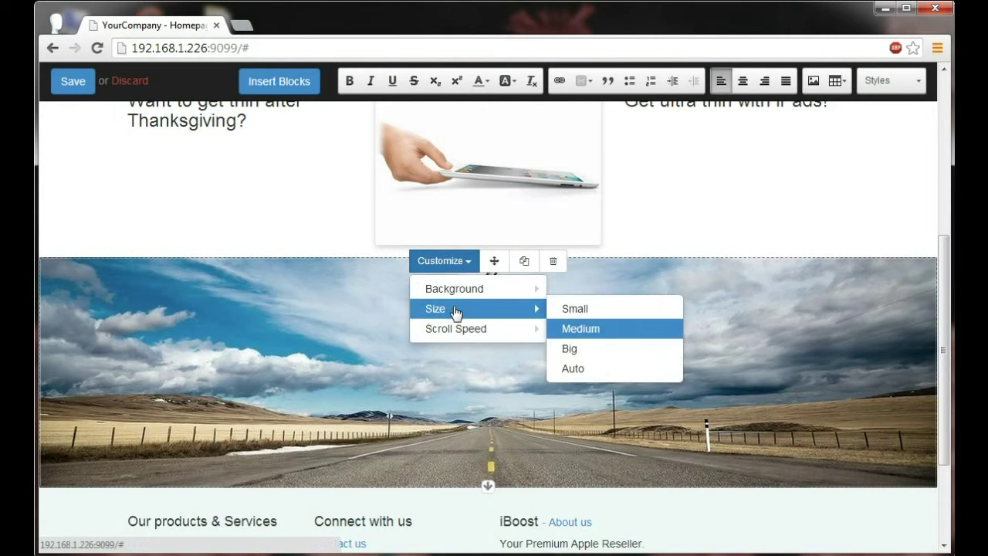
{"action": "mouse_move", "coordinate": [485, 332]}
{"action": "left_click", "coordinate": [617, 337]}
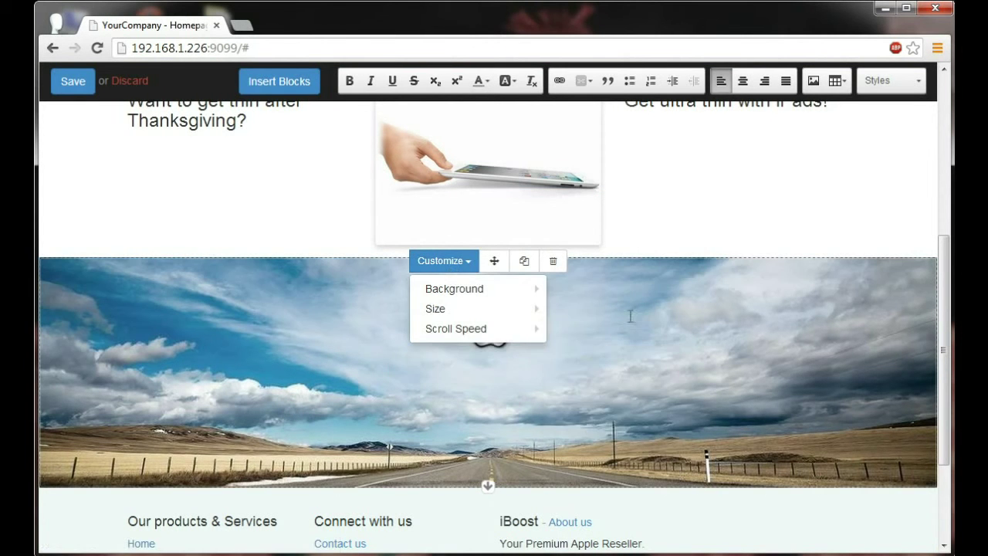
Check the parallax effect of the road picture and save the homepage edits
{"action": "scroll", "coordinate": [673, 218], "scroll_direction": "down", "scroll_amount": 2}
{"action": "scroll", "coordinate": [674, 219], "scroll_direction": "up", "scroll_amount": 2}
{"action": "scroll", "coordinate": [675, 220], "scroll_direction": "down", "scroll_amount": 1}
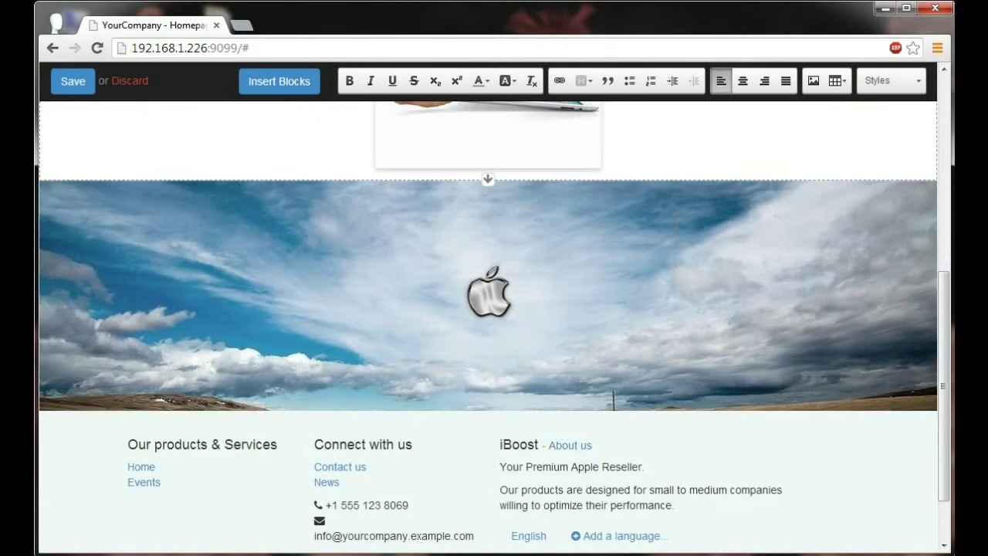
{"action": "scroll", "coordinate": [675, 222], "scroll_direction": "up", "scroll_amount": 1}
{"action": "scroll", "coordinate": [668, 220], "scroll_direction": "up", "scroll_amount": 1}
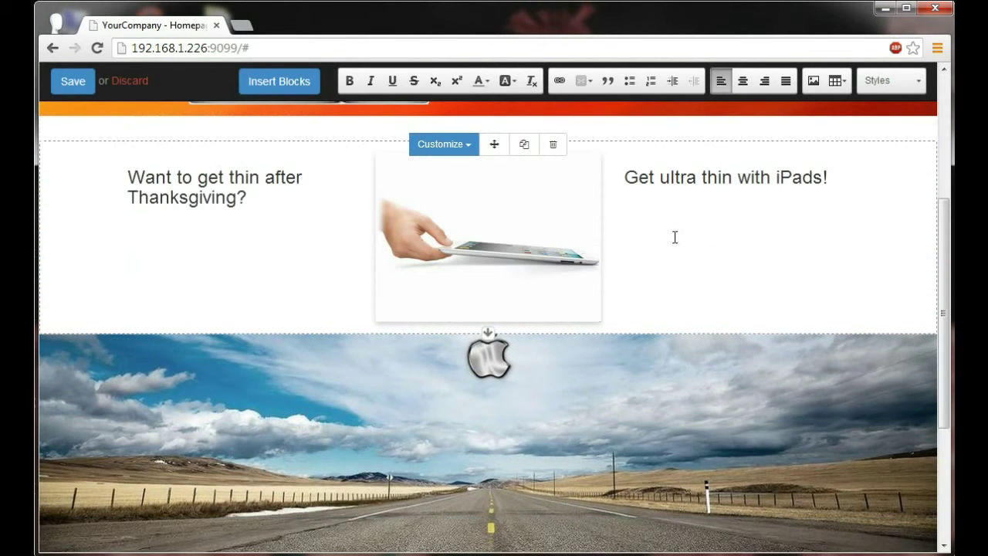
{"action": "scroll", "coordinate": [672, 235], "scroll_direction": "up", "scroll_amount": 4}
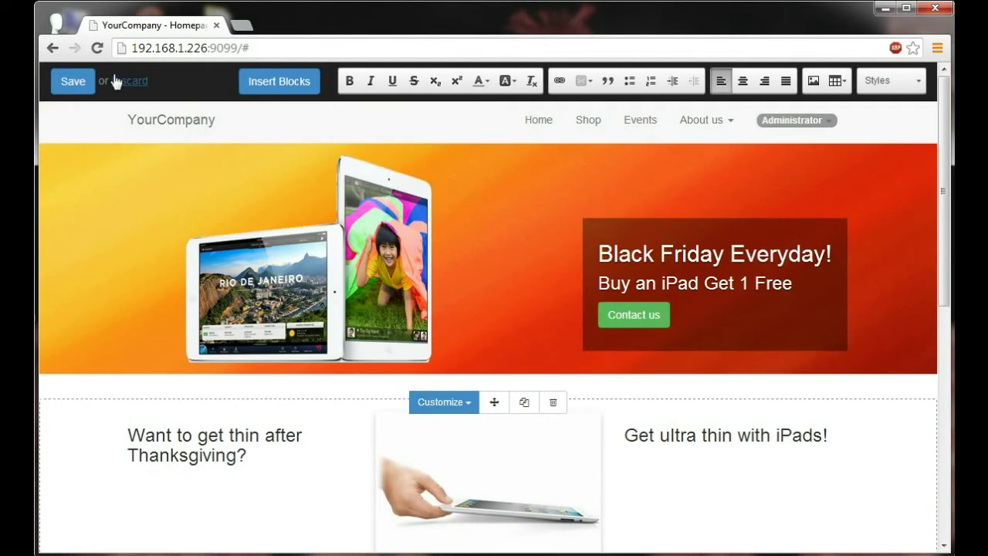
{"action": "left_click", "coordinate": [75, 85]}
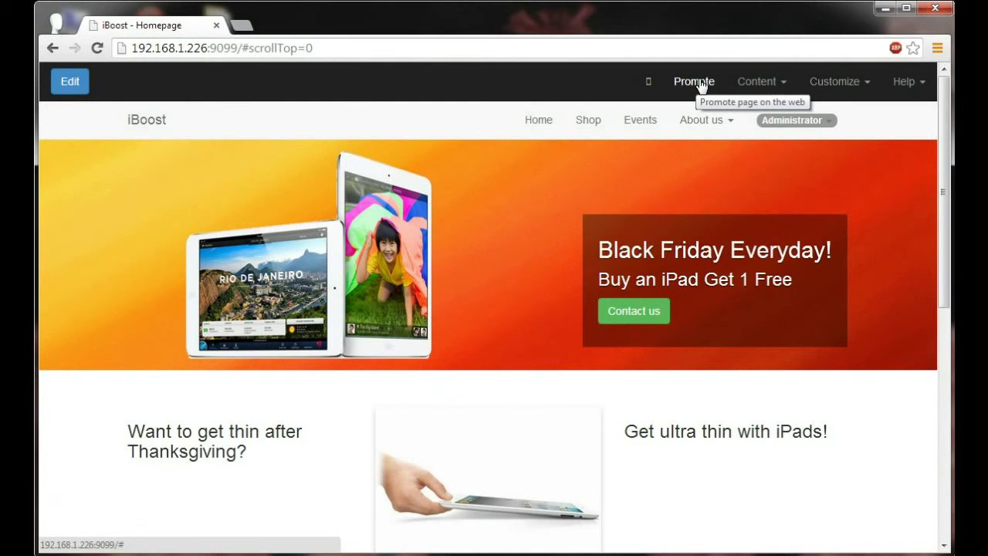
Edit the site menu so News sits at top level before About us and Contact us directly after Shop, and save it
{"action": "left_click", "coordinate": [768, 87]}
{"action": "left_click", "coordinate": [754, 121]}
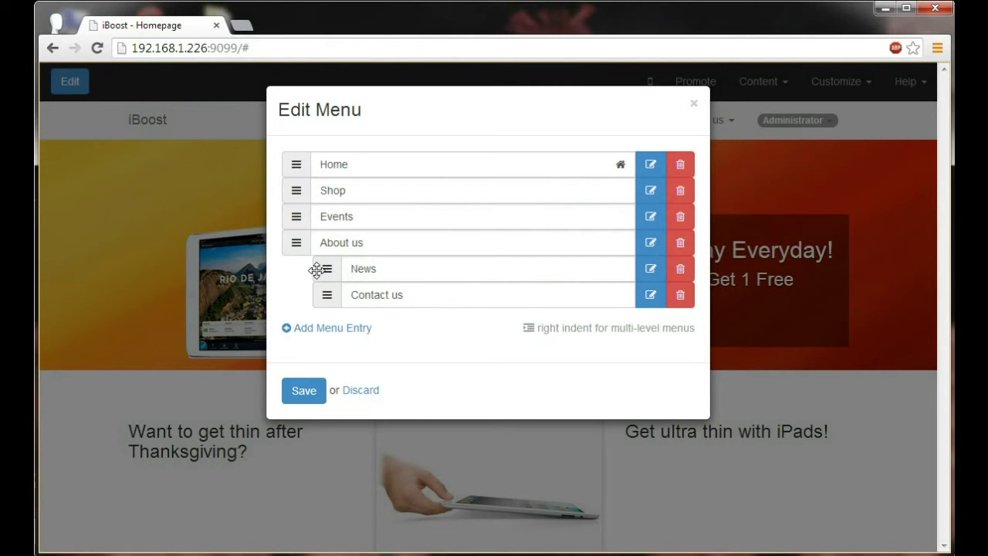
{"action": "left_click_drag", "start_coordinate": [327, 268], "coordinate": [282, 242]}
{"action": "left_click_drag", "start_coordinate": [325, 294], "coordinate": [286, 213]}
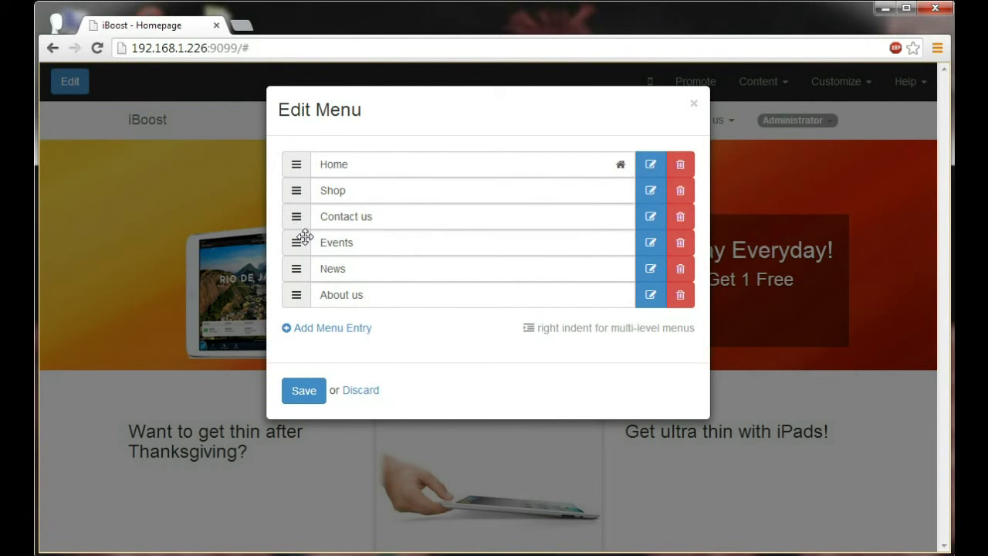
{"action": "left_click", "coordinate": [304, 391]}
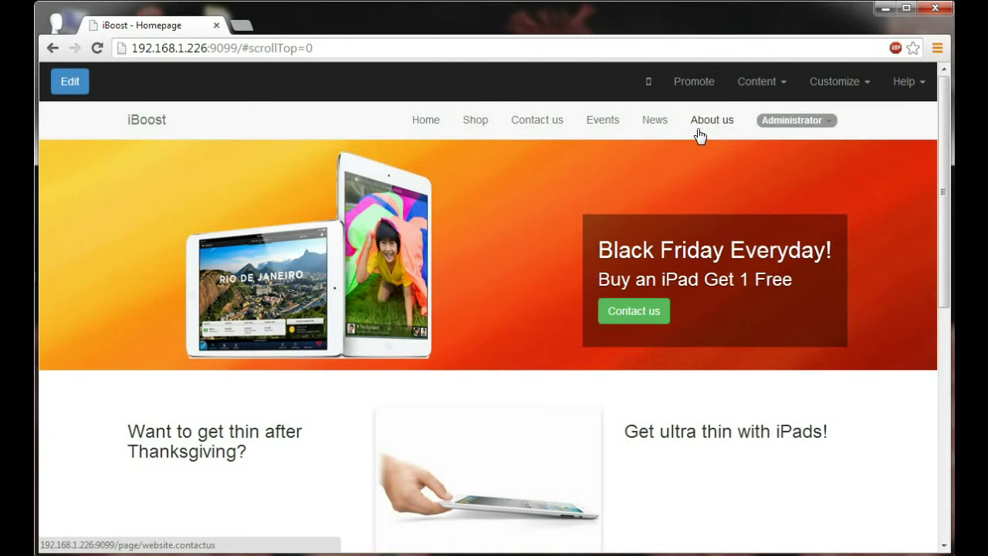
Create a new product named "iMac" from the website
{"action": "left_click", "coordinate": [754, 91]}
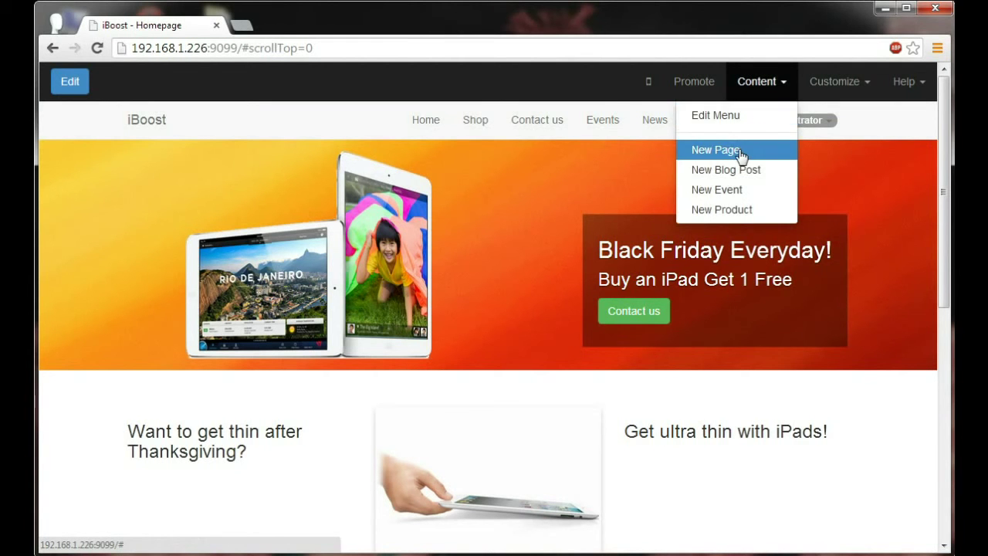
{"action": "left_click", "coordinate": [736, 209]}
{"action": "type", "text": "i"}
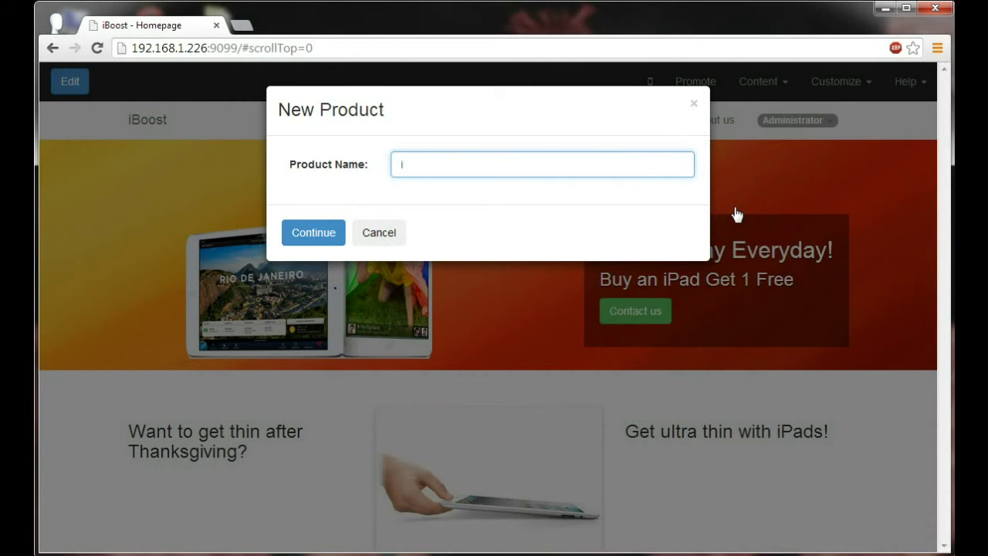
{"action": "type", "text": "Mac"}
{"action": "left_click", "coordinate": [318, 234]}
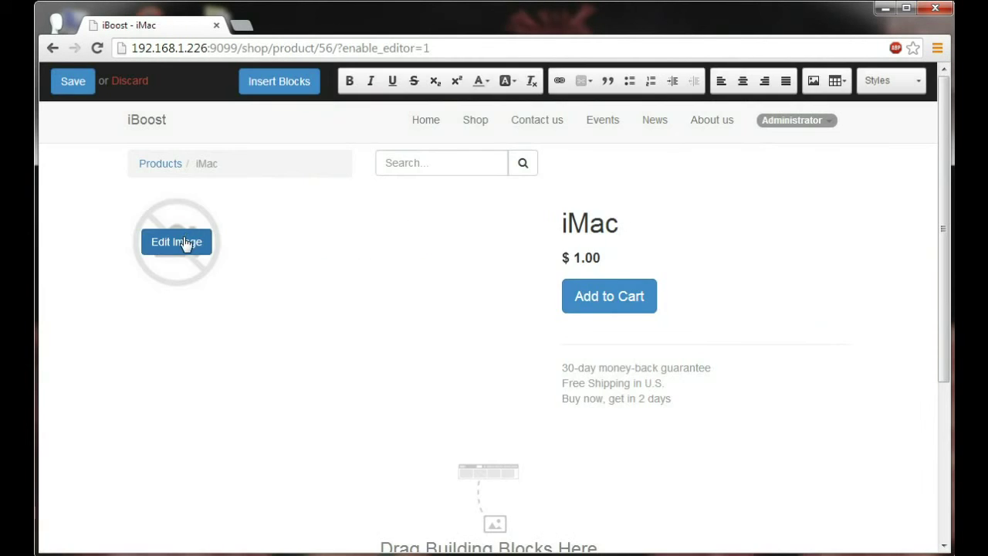
Replace the product's placeholder image with the existing front-view iMac picture showing keyboard and mouse
{"action": "left_click", "coordinate": [185, 242]}
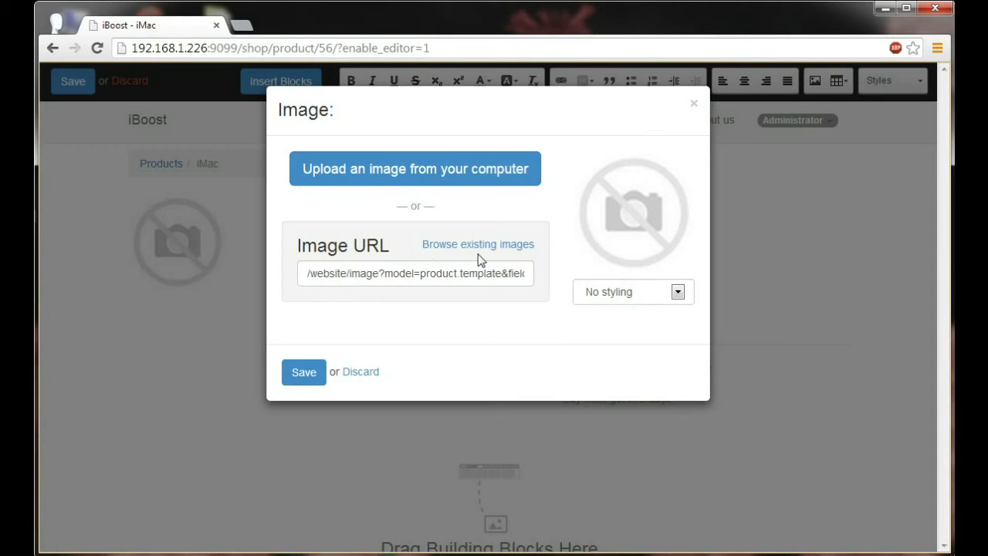
{"action": "left_click", "coordinate": [479, 249]}
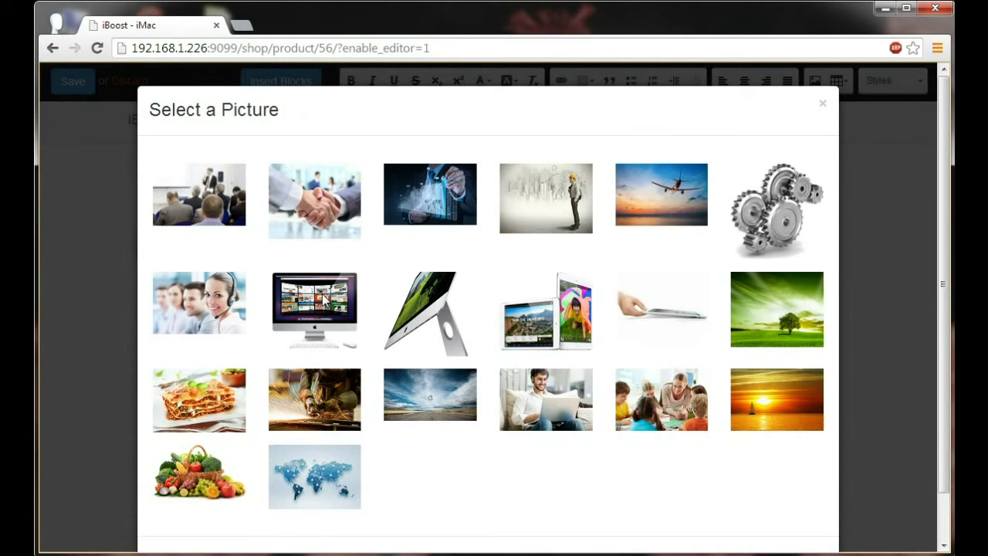
{"action": "left_click", "coordinate": [316, 309]}
{"action": "left_click", "coordinate": [298, 373]}
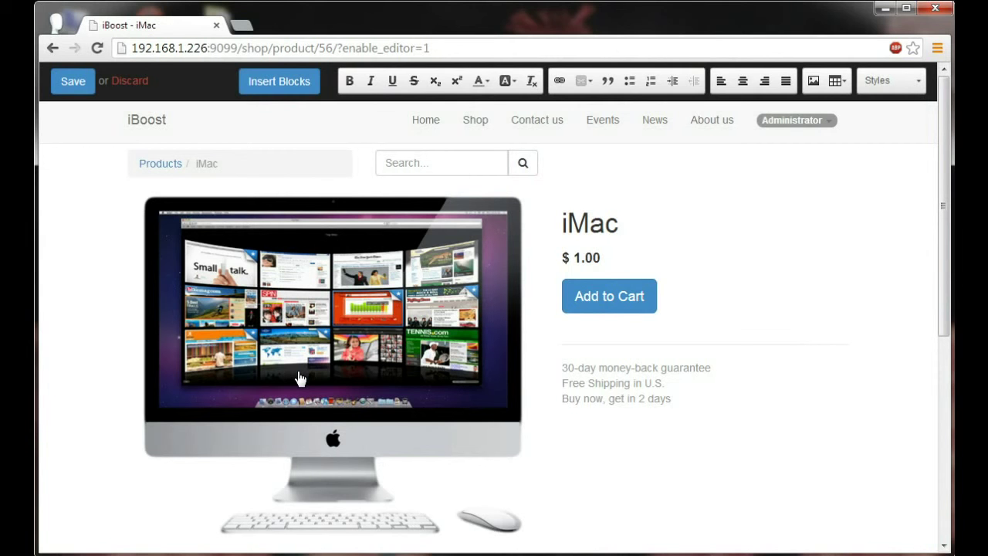
Change the product title to "27-inch iMac" and set its price to $1799.00
{"action": "left_click", "coordinate": [564, 224]}
{"action": "type", "text": "27"}
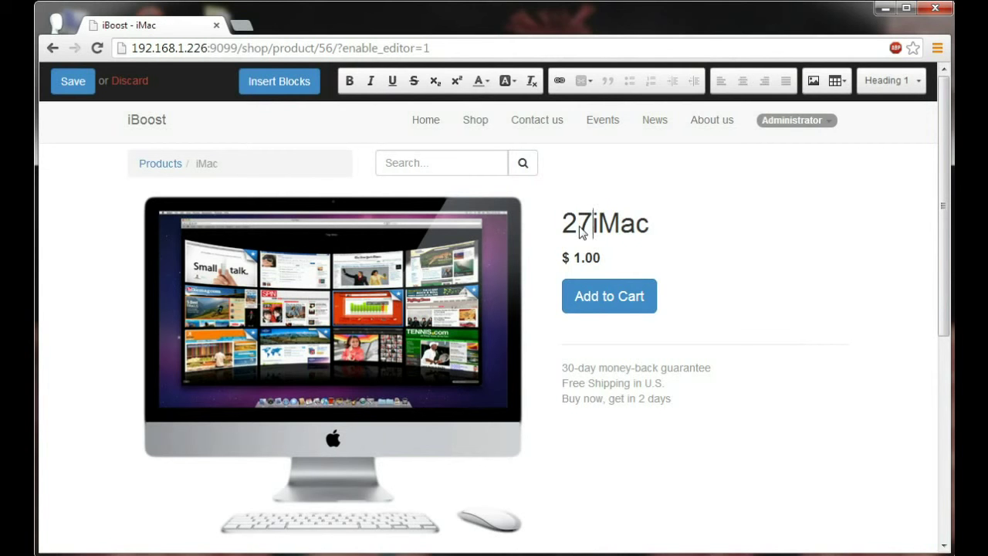
{"action": "type", "text": "-inch"}
{"action": "left_click", "coordinate": [582, 257]}
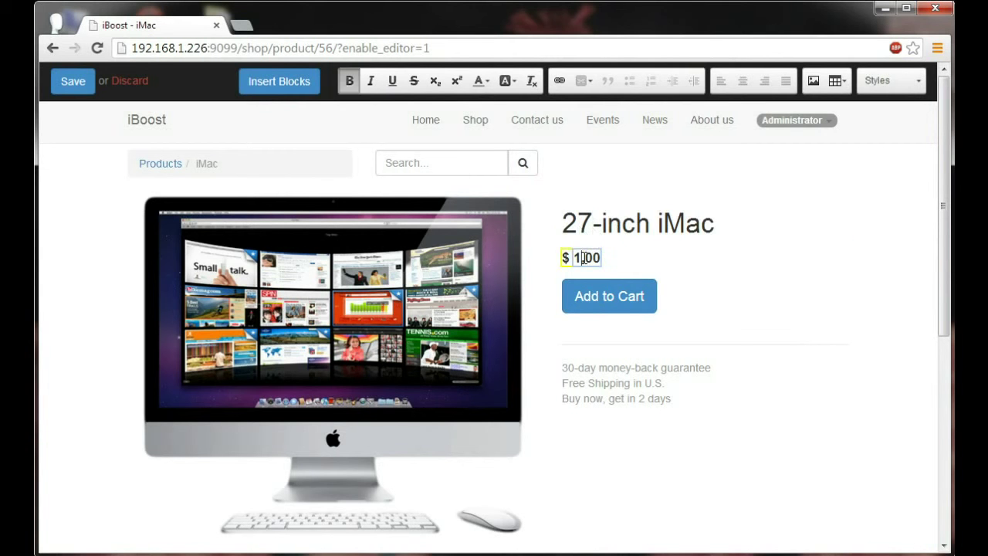
{"action": "type", "text": "799"}
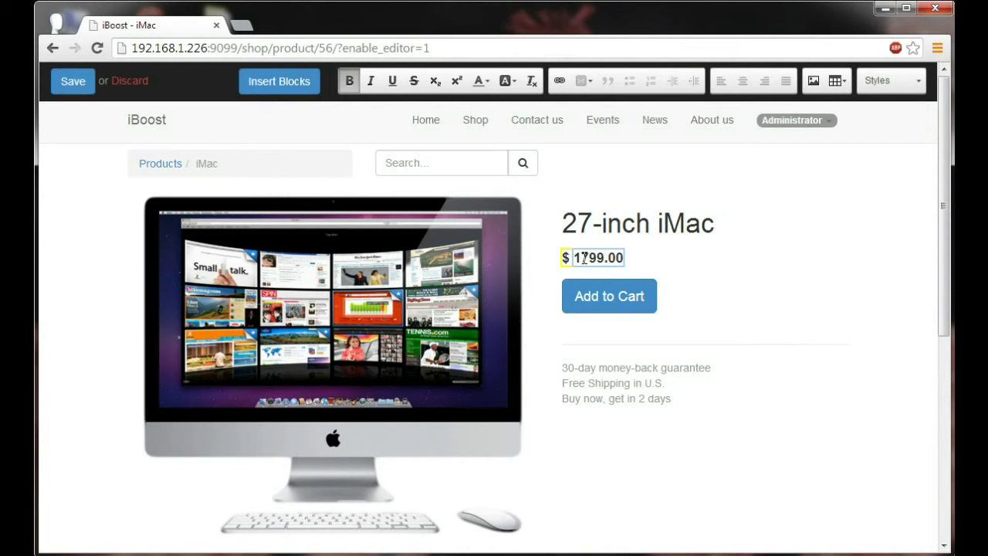
Insert a Text-Image block below the iMac product details
{"action": "left_click", "coordinate": [284, 84]}
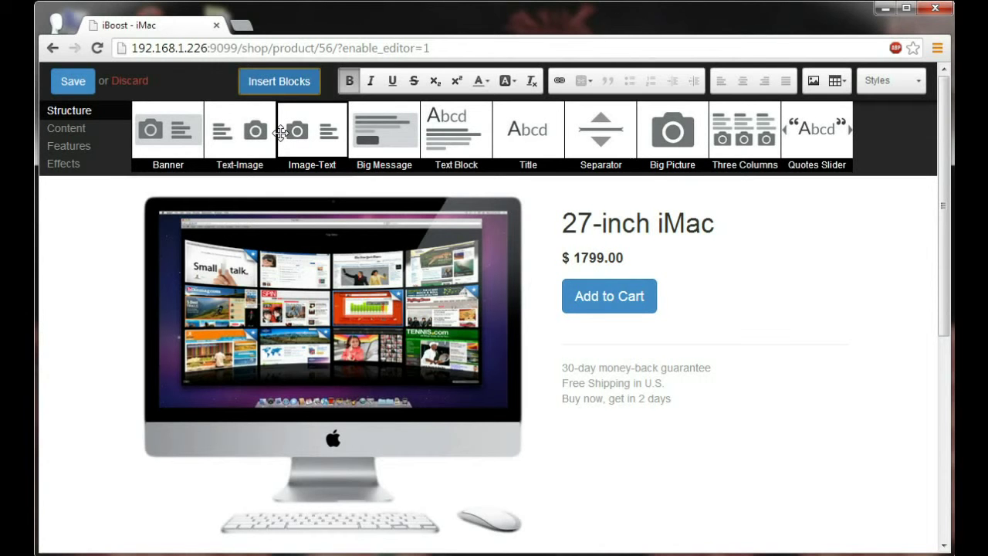
{"action": "left_click_drag", "start_coordinate": [280, 132], "coordinate": [355, 453]}
{"action": "scroll", "coordinate": [354, 453], "scroll_direction": "down", "scroll_amount": 2}
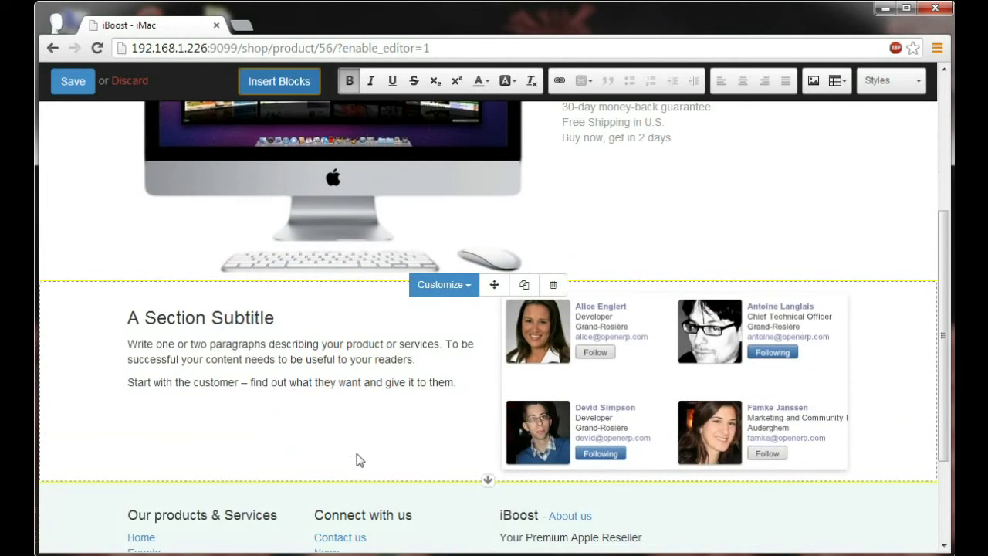
Replace the Text-Image block's team picture with the existing angled side-view iMac image
{"action": "left_click", "coordinate": [658, 387]}
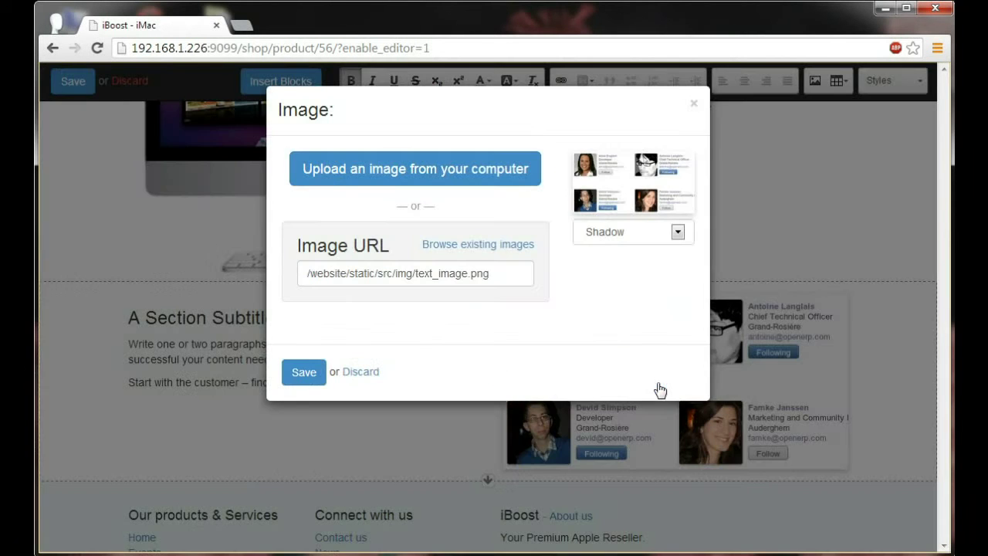
{"action": "left_click", "coordinate": [499, 248]}
{"action": "left_click", "coordinate": [439, 301]}
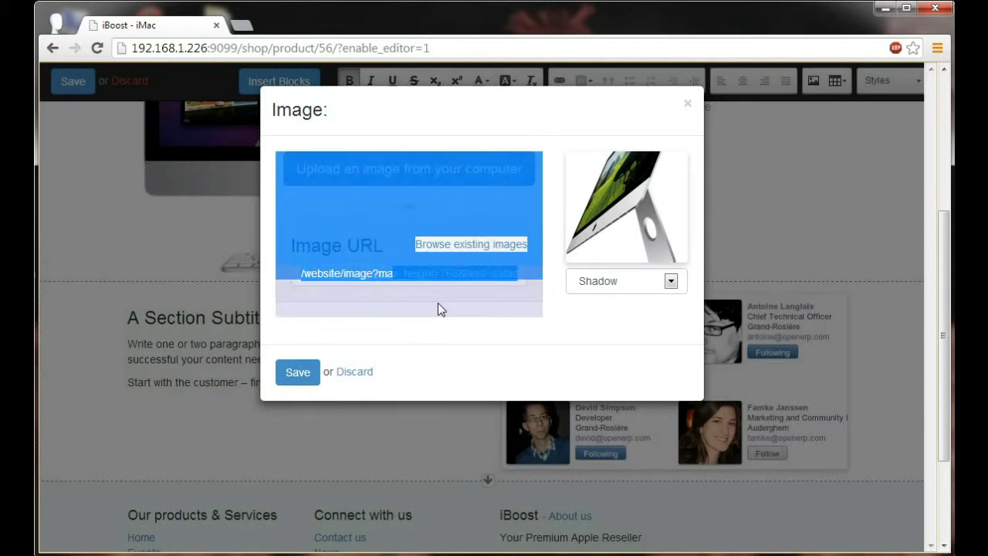
{"action": "left_click", "coordinate": [289, 372]}
Delete the Text-Image block's two placeholder paragraphs and change its subtitle to "Performance and design."
{"action": "left_click", "coordinate": [456, 307]}
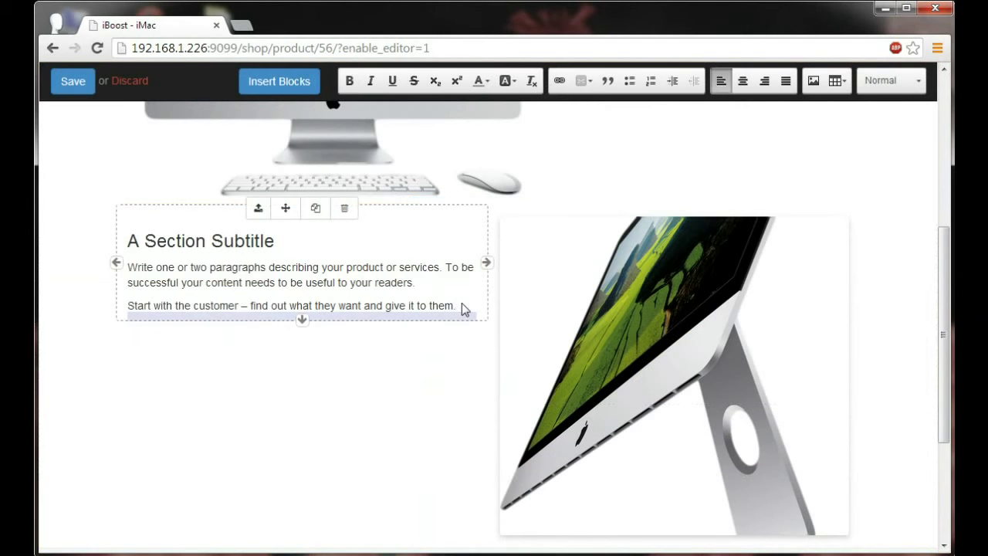
{"action": "left_click_drag", "start_coordinate": [458, 307], "coordinate": [152, 266]}
{"action": "key", "text": "Delete"}
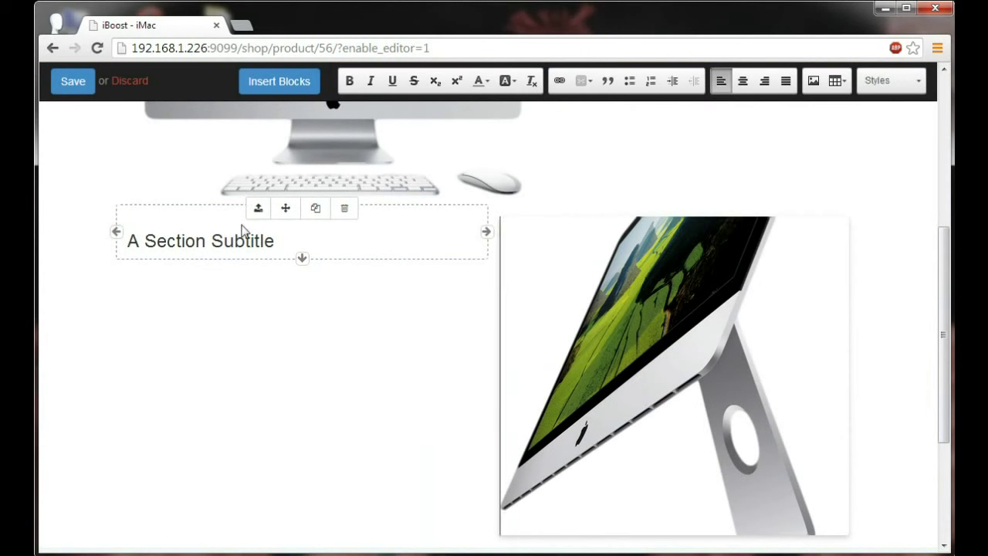
{"action": "left_click_drag", "start_coordinate": [276, 241], "coordinate": [141, 246]}
{"action": "type", "text": "Performance and design."}
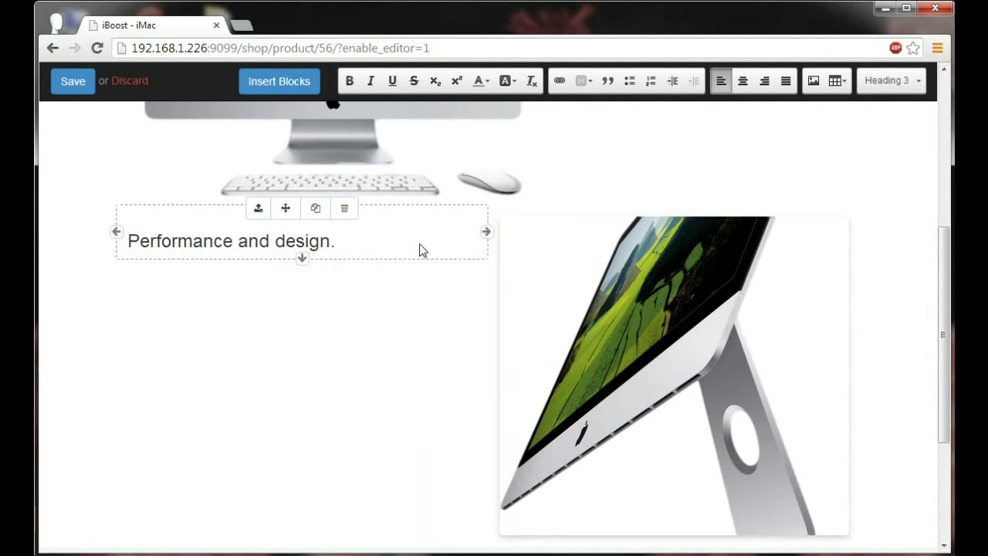
Insert a Big Picture block below the "Performance and design." section
{"action": "scroll", "coordinate": [419, 249], "scroll_direction": "up", "scroll_amount": 1}
{"action": "scroll", "coordinate": [419, 250], "scroll_direction": "up", "scroll_amount": 3}
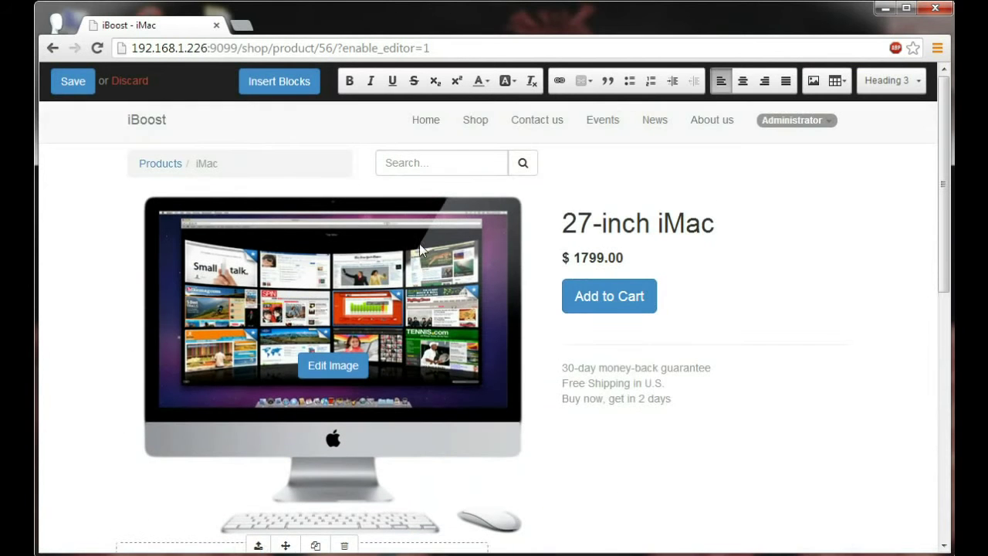
{"action": "left_click", "coordinate": [281, 82]}
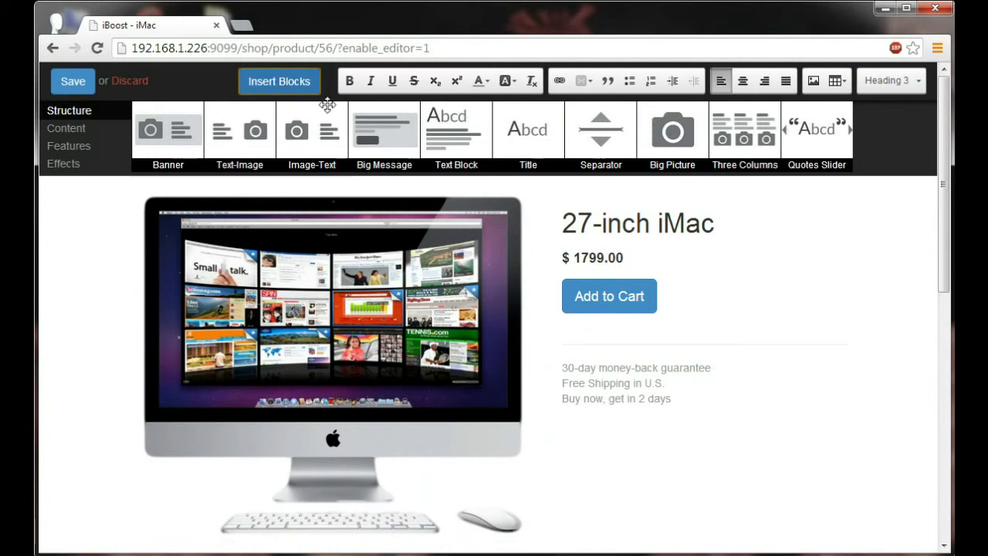
{"action": "left_click_drag", "start_coordinate": [674, 133], "coordinate": [546, 416]}
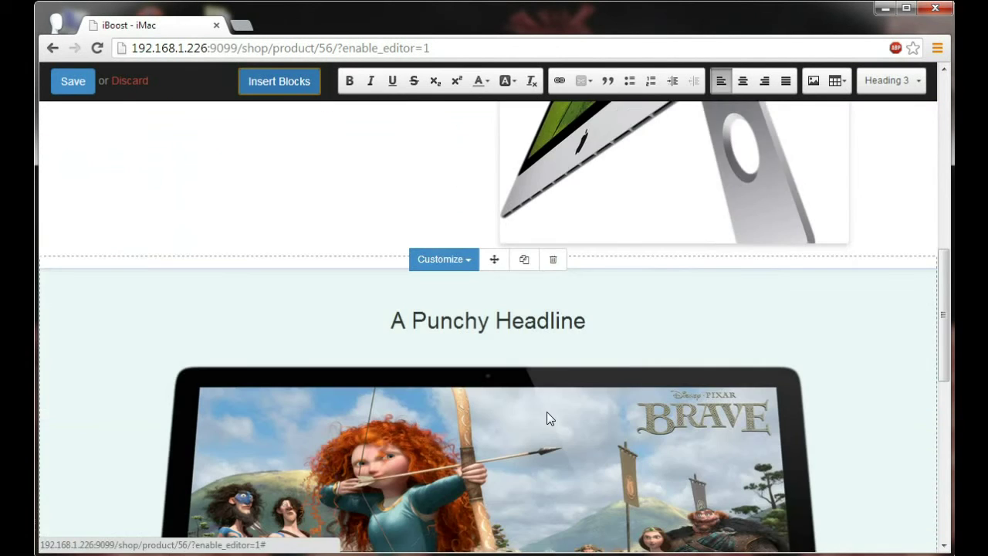
{"action": "scroll", "coordinate": [546, 416], "scroll_direction": "down", "scroll_amount": 1}
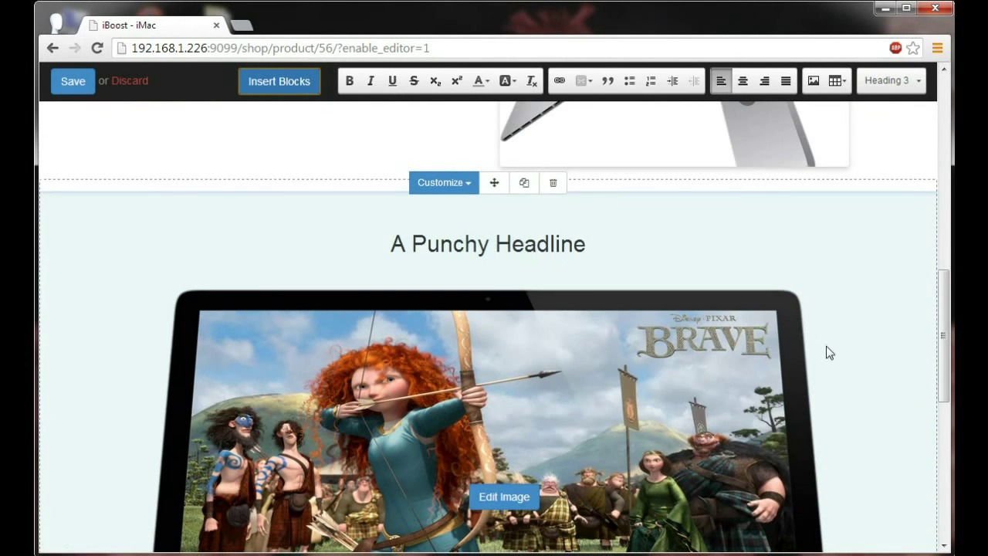
Remove the "A Punchy Headline" title from the Big Picture block
{"action": "left_click", "coordinate": [590, 246]}
{"action": "left_click_drag", "start_coordinate": [590, 246], "coordinate": [392, 249]}
{"action": "left_click", "coordinate": [530, 196]}
{"action": "scroll", "coordinate": [610, 242], "scroll_direction": "down", "scroll_amount": 1}
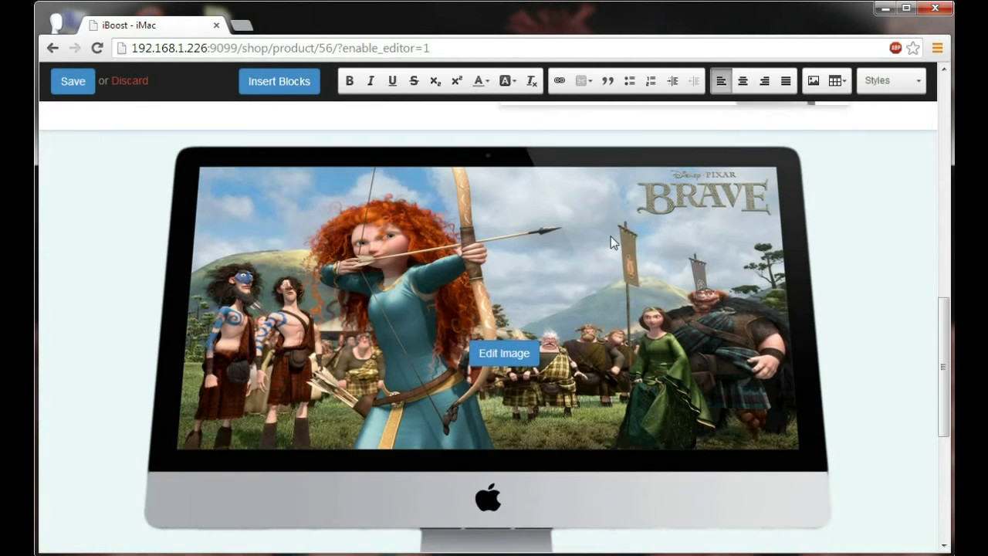
Insert a Comparisons block between the iMac product details and the "Performance and design." section
{"action": "scroll", "coordinate": [610, 236], "scroll_direction": "up", "scroll_amount": 1}
{"action": "scroll", "coordinate": [611, 242], "scroll_direction": "up", "scroll_amount": 1}
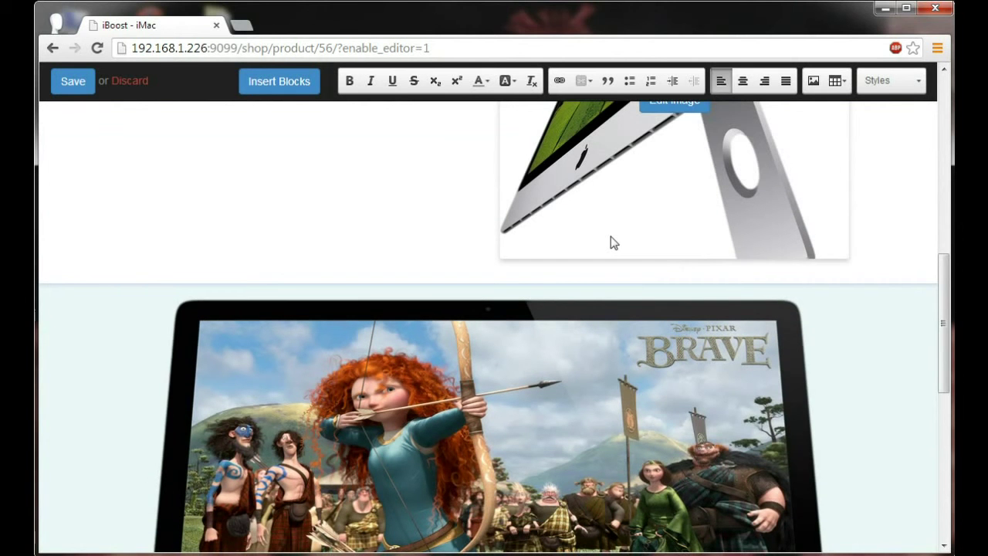
{"action": "scroll", "coordinate": [611, 242], "scroll_direction": "up", "scroll_amount": 6}
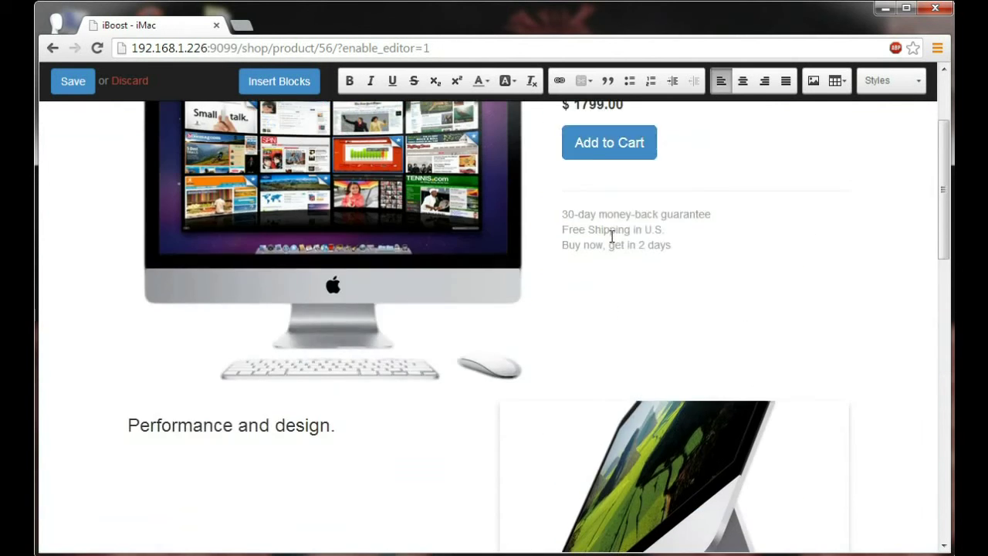
{"action": "scroll", "coordinate": [612, 237], "scroll_direction": "up", "scroll_amount": 1}
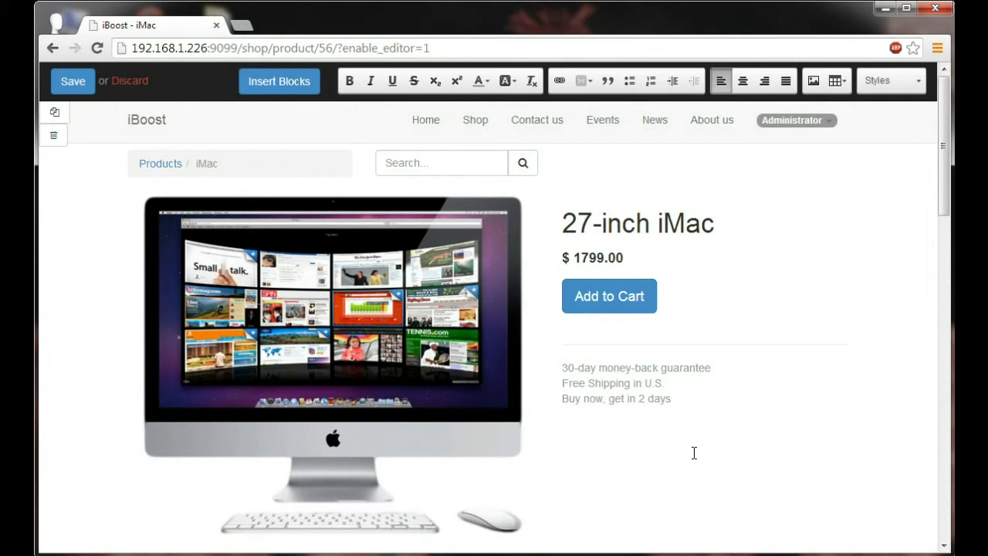
{"action": "left_click", "coordinate": [296, 82]}
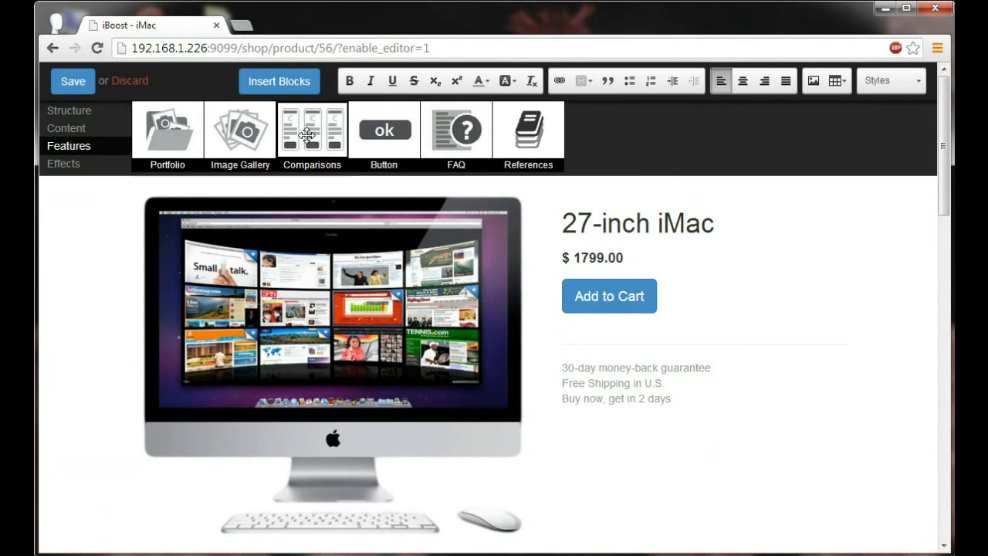
{"action": "left_click_drag", "start_coordinate": [307, 136], "coordinate": [450, 402]}
{"action": "scroll", "coordinate": [693, 405], "scroll_direction": "down", "scroll_amount": 2}
{"action": "scroll", "coordinate": [693, 409], "scroll_direction": "down", "scroll_amount": 2}
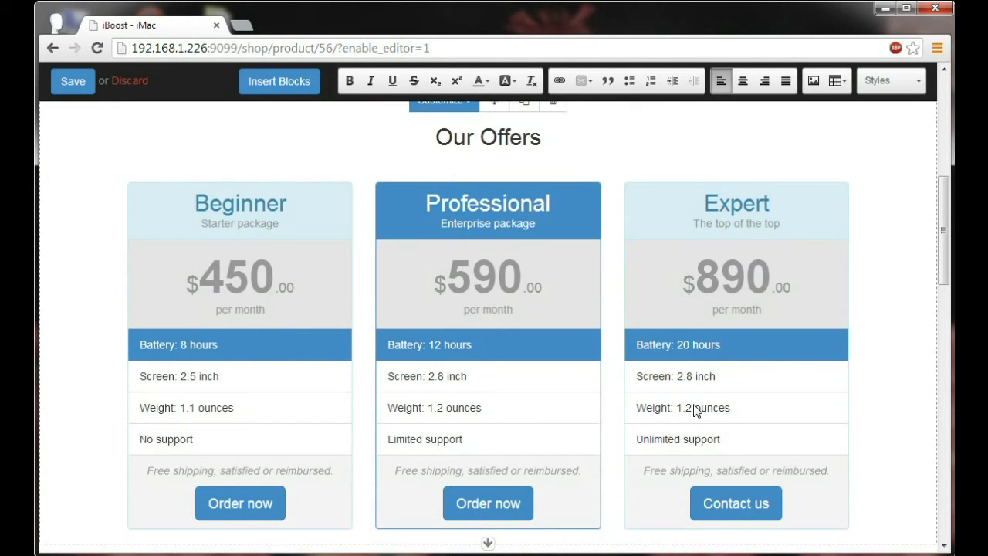
Remove the Expert column from the comparison block and rename the Beginner column as "Home"
{"action": "left_click", "coordinate": [805, 260]}
{"action": "left_click", "coordinate": [779, 191]}
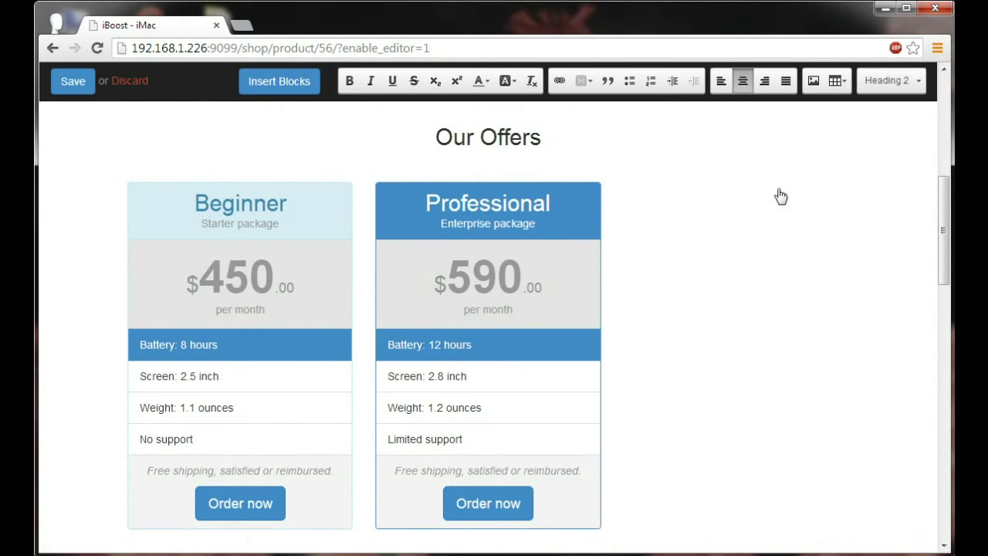
{"action": "left_click", "coordinate": [270, 210]}
{"action": "double_click", "coordinate": [281, 207]}
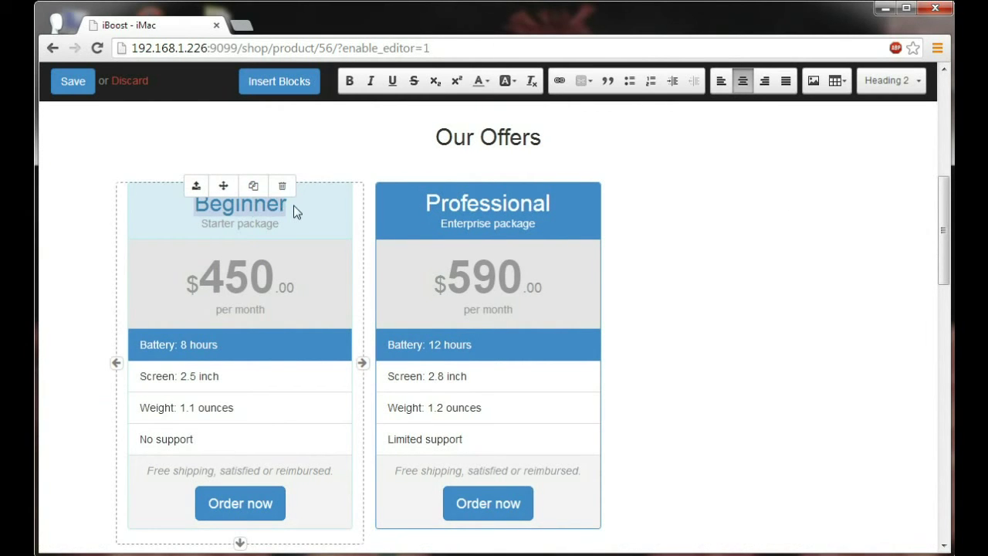
{"action": "type", "text": "Home"}
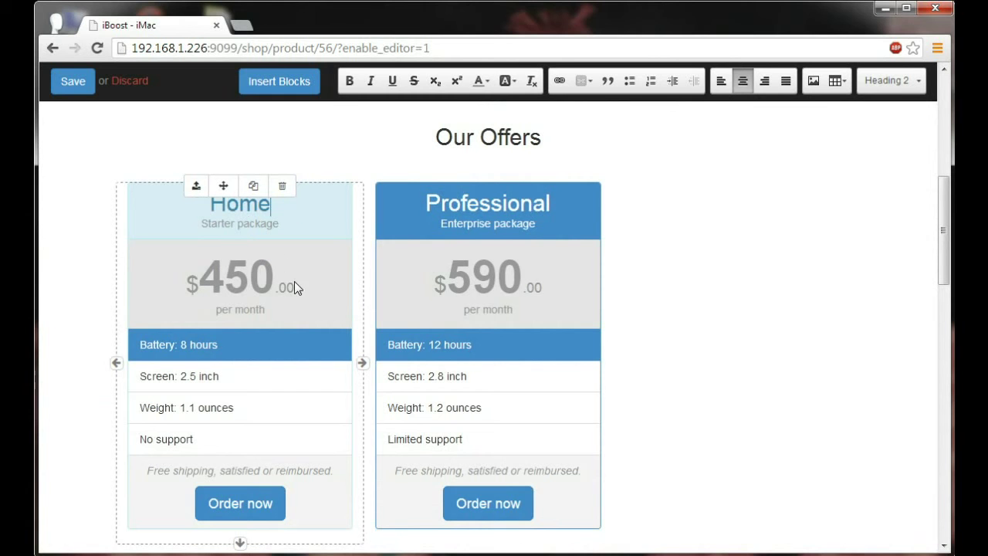
Set the Home column's price to $1799 and the Professional column's price to $1999
{"action": "left_click", "coordinate": [273, 279]}
{"action": "key", "text": "BackSpace"}
{"action": "key", "text": "BackSpace"}
{"action": "key", "text": "BackSpace"}
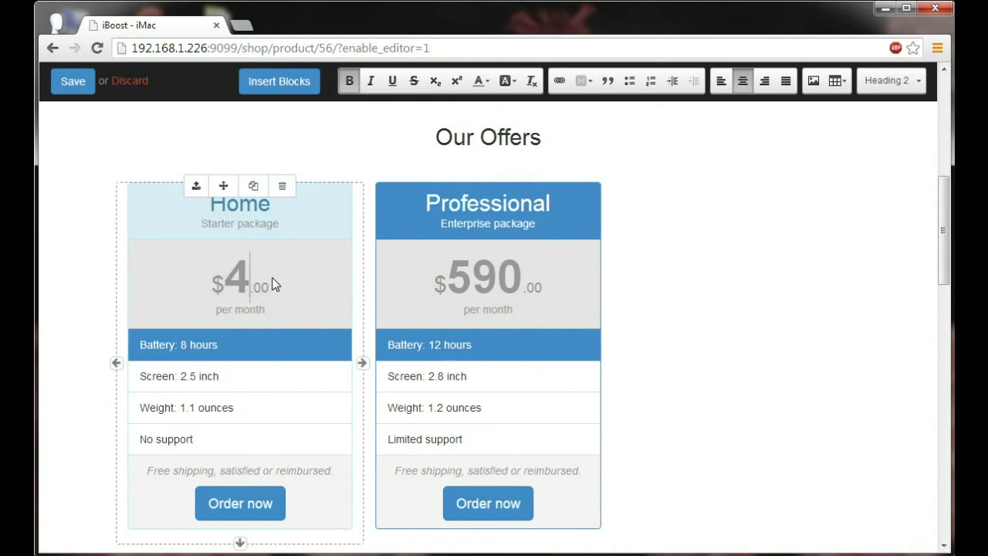
{"action": "type", "text": "1799"}
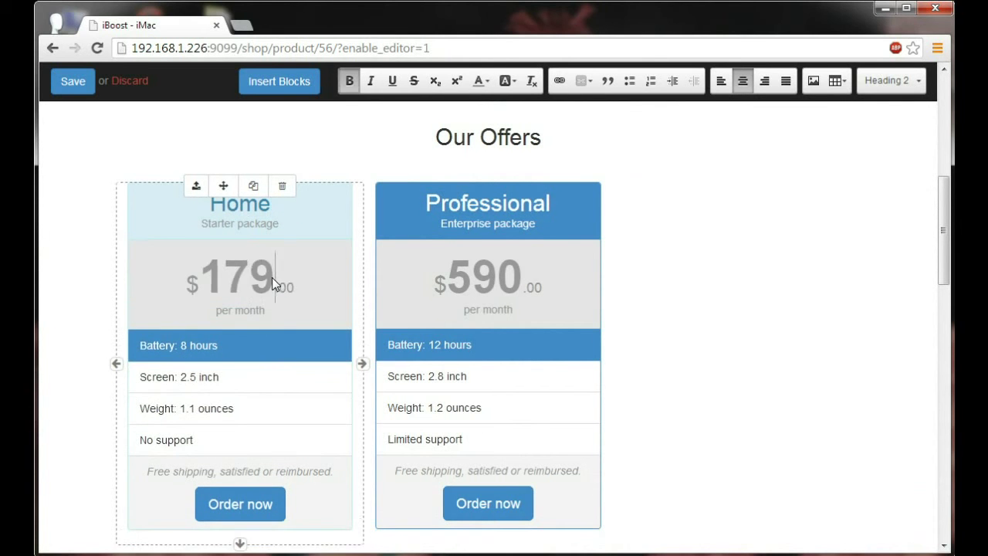
{"action": "left_click", "coordinate": [525, 284]}
{"action": "key", "text": "BackSpace"}
{"action": "key", "text": "BackSpace"}
{"action": "key", "text": "BackSpace"}
{"action": "type", "text": "1999"}
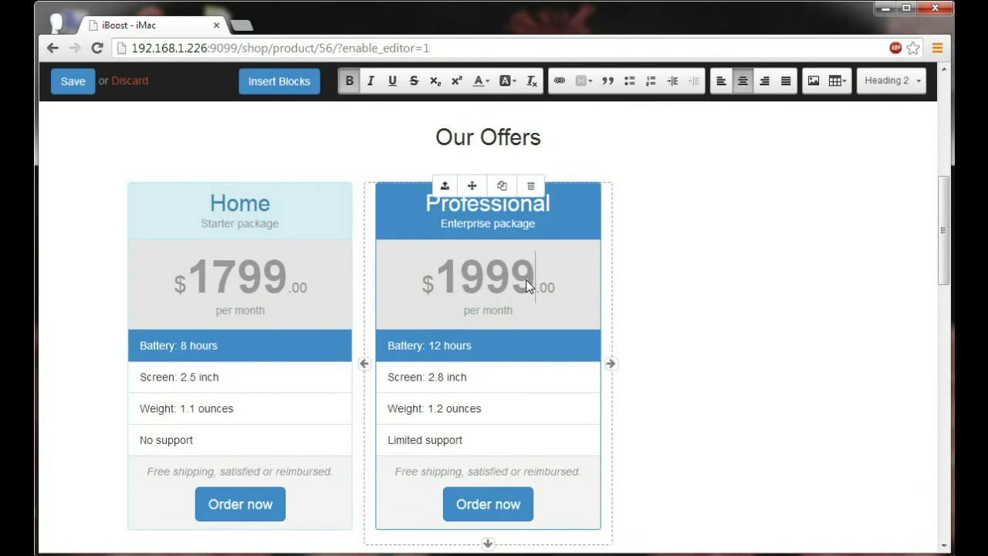
Delete the support rows from both the Home and Professional columns
{"action": "scroll", "coordinate": [258, 360], "scroll_direction": "down", "scroll_amount": 1}
{"action": "left_click", "coordinate": [257, 367]}
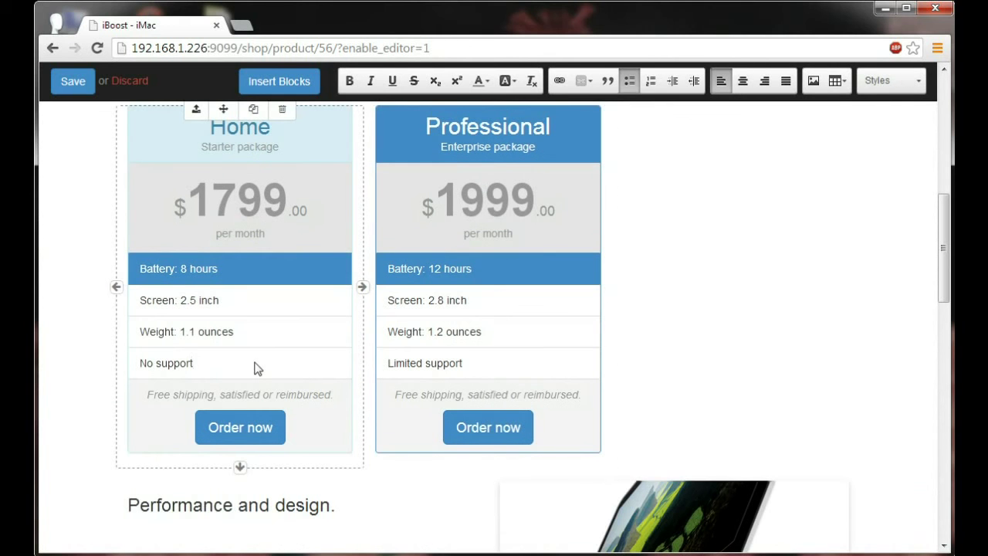
{"action": "key", "text": "BackSpace"}
{"action": "key", "text": "BackSpace"}
{"action": "key", "text": "BackSpace"}
{"action": "key", "text": "BackSpace"}
{"action": "key", "text": "BackSpace"}
{"action": "key", "text": "BackSpace"}
{"action": "key", "text": "BackSpace"}
{"action": "key", "text": "BackSpace"}
{"action": "key", "text": "BackSpace"}
{"action": "key", "text": "BackSpace"}
{"action": "key", "text": "BackSpace"}
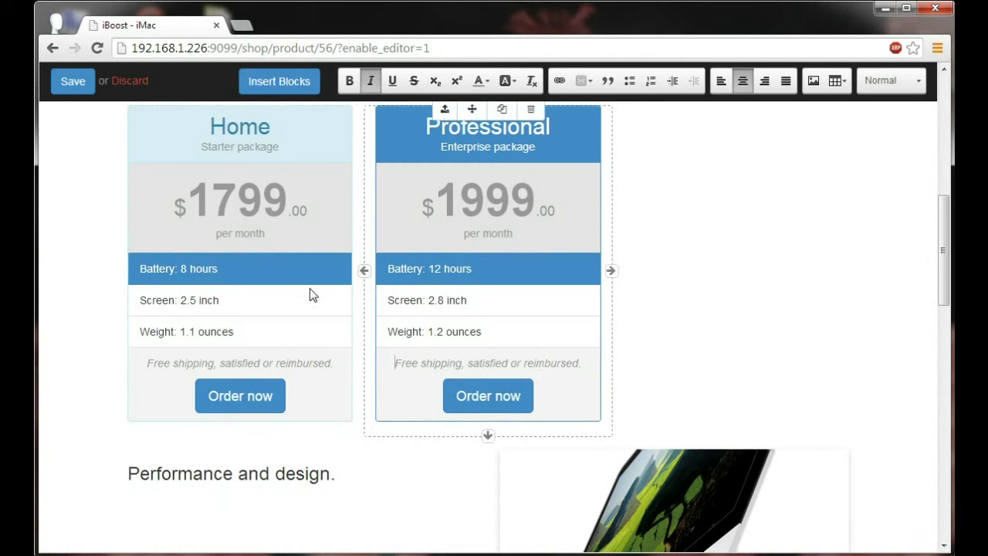
Add a row below Screen in each column: "Graphics: Intel Iris Pro" for Home and "Graphics: NVIDIA Geo Force" for Professional
{"action": "left_click", "coordinate": [249, 307]}
{"action": "key", "text": "Return"}
{"action": "type", "text": "Graphics: "}
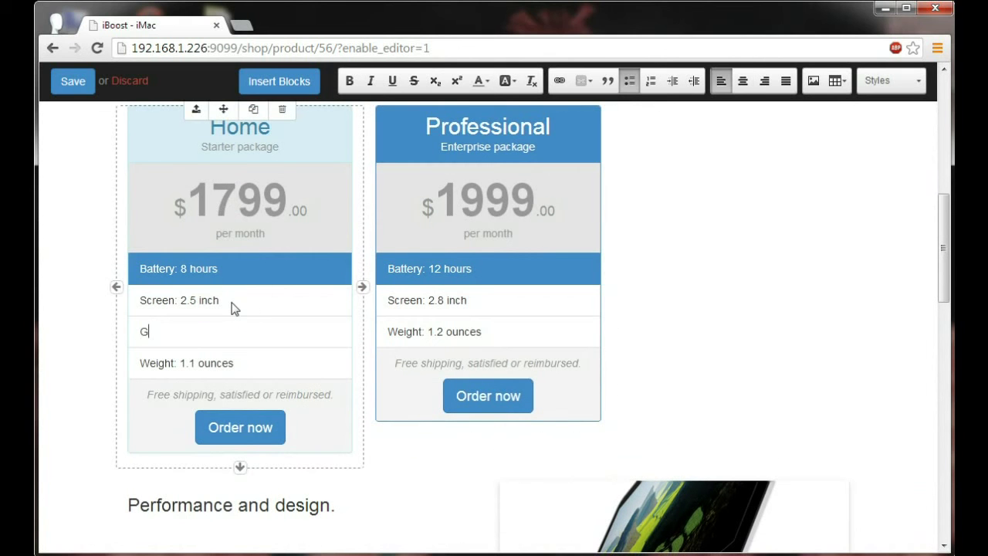
{"action": "type", "text": "Intel Iris Pro"}
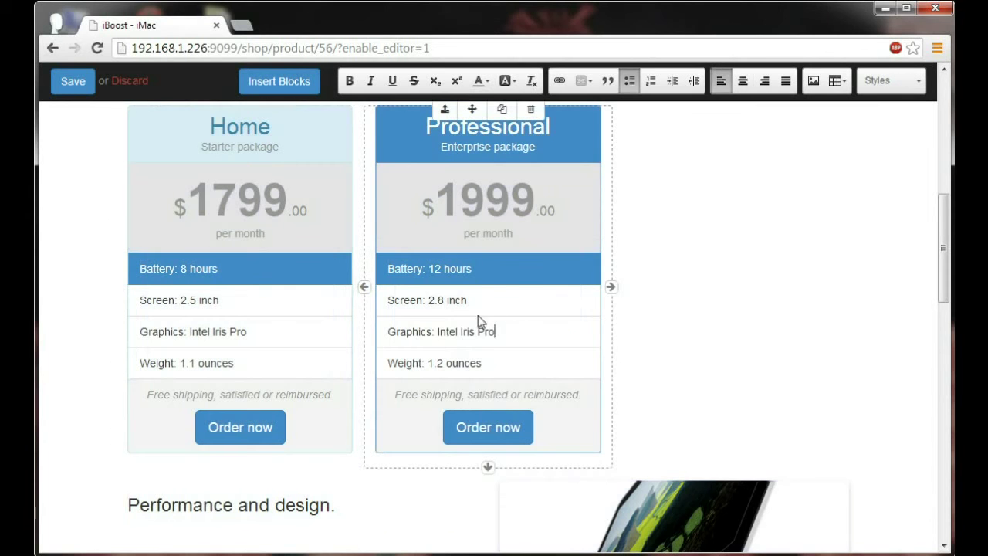
{"action": "key", "text": "ctrl+BackSpace"}
{"action": "key", "text": "ctrl+BackSpace"}
{"action": "key", "text": "ctrl+BackSpace"}
{"action": "type", "text": "NVIDIA Geo Force"}
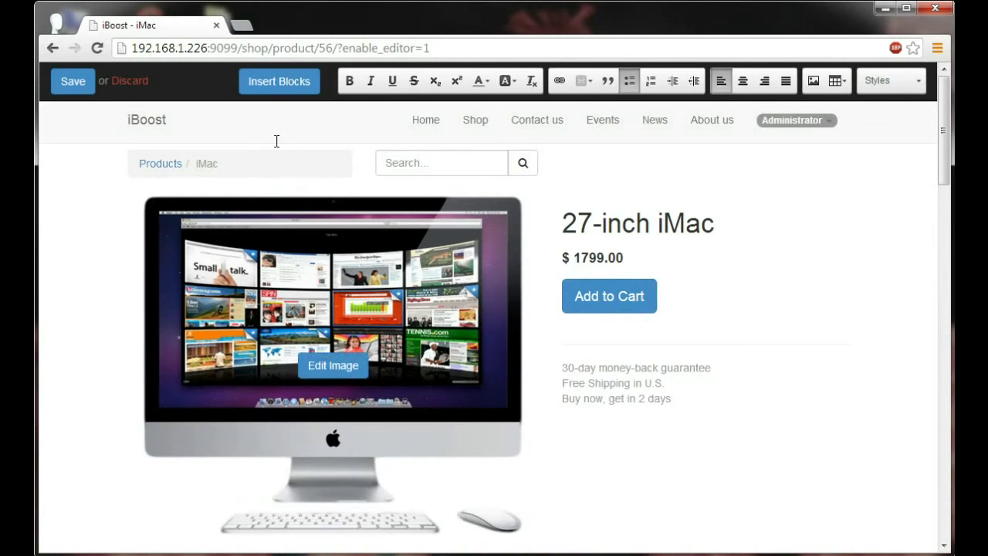
Save the iMac product page and publish it
{"action": "left_click", "coordinate": [90, 86]}
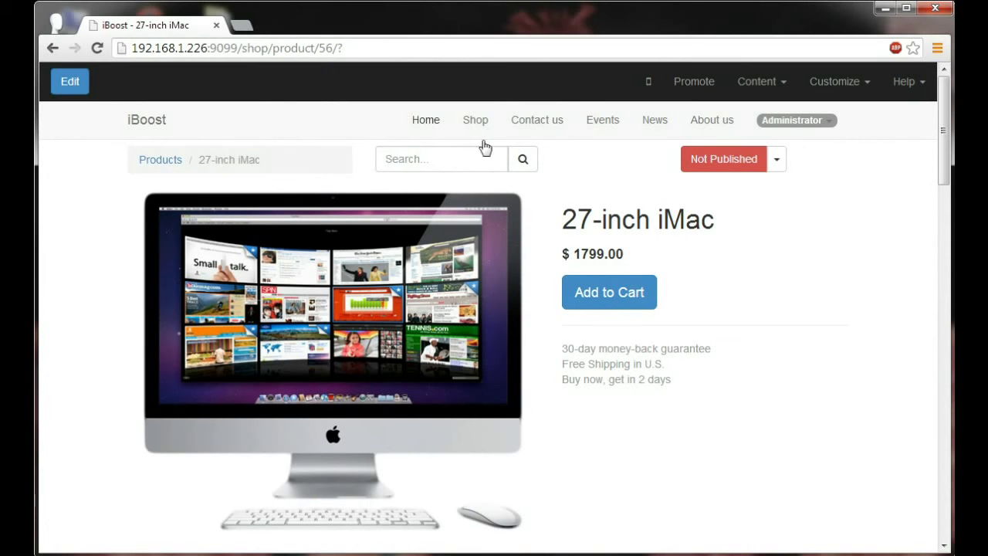
{"action": "left_click", "coordinate": [710, 171]}
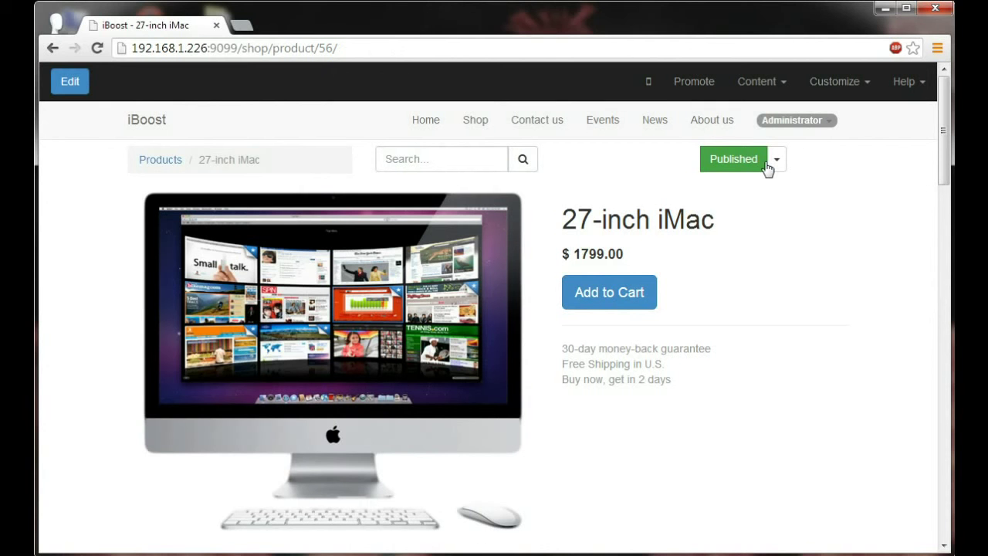
Open the mobile preview of the iMac page and examine its navigation menu, pricing columns and content sections
{"action": "left_click", "coordinate": [649, 85]}
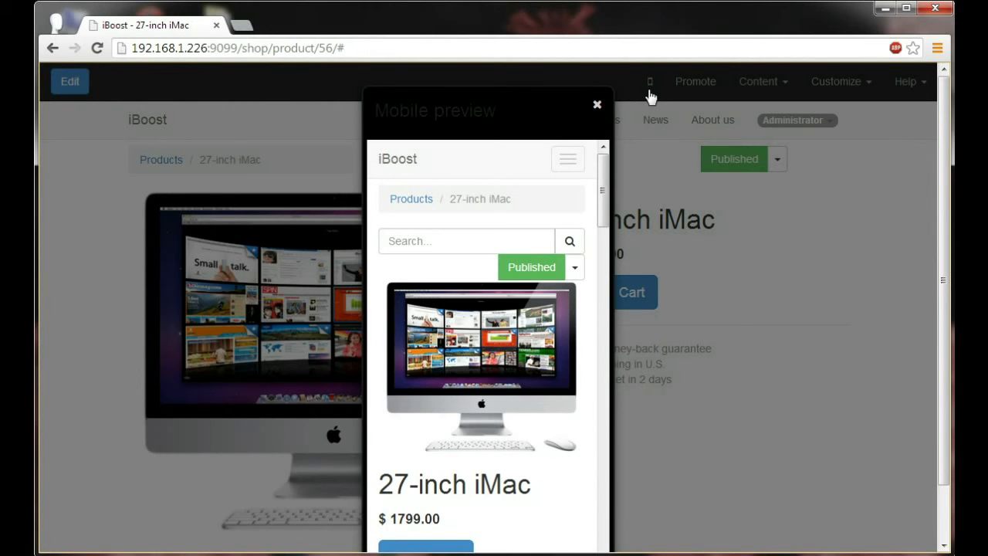
{"action": "left_click", "coordinate": [578, 165]}
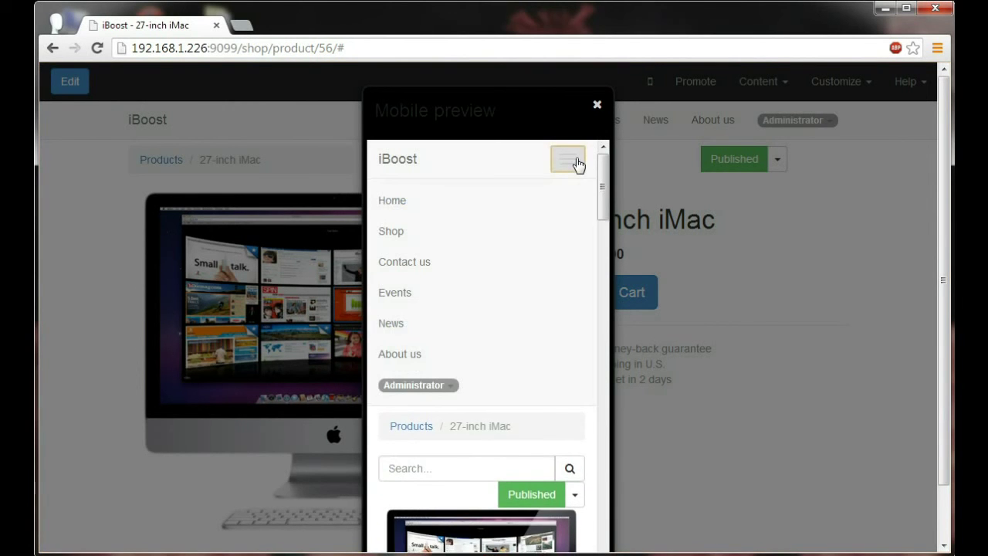
{"action": "left_click", "coordinate": [578, 165]}
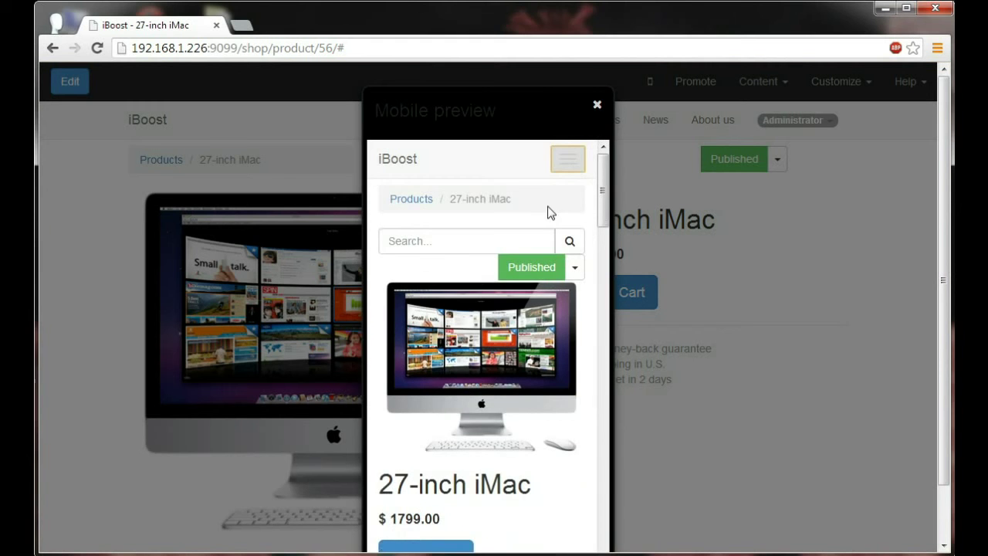
{"action": "scroll", "coordinate": [543, 220], "scroll_direction": "down", "scroll_amount": 2}
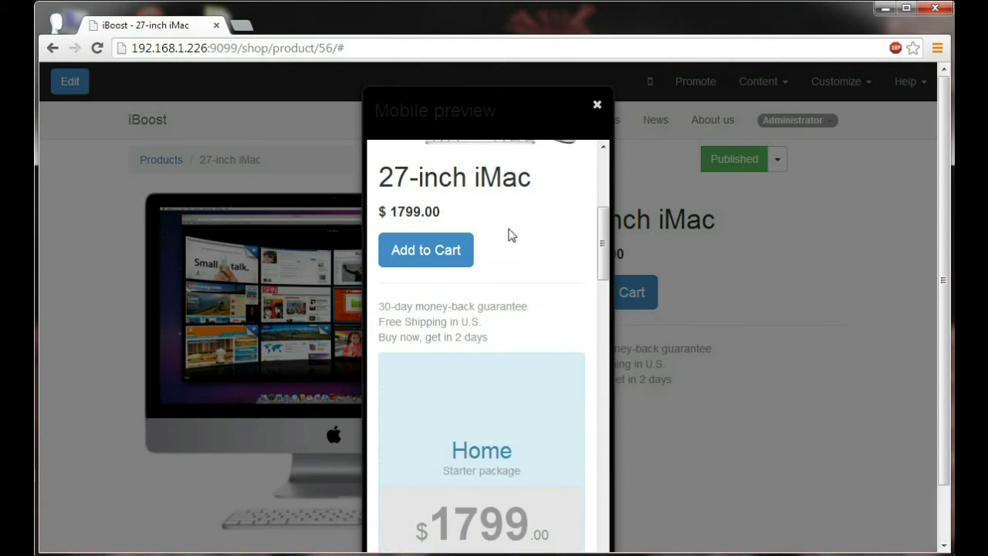
{"action": "scroll", "coordinate": [455, 245], "scroll_direction": "down", "scroll_amount": 4}
{"action": "scroll", "coordinate": [455, 245], "scroll_direction": "down", "scroll_amount": 9}
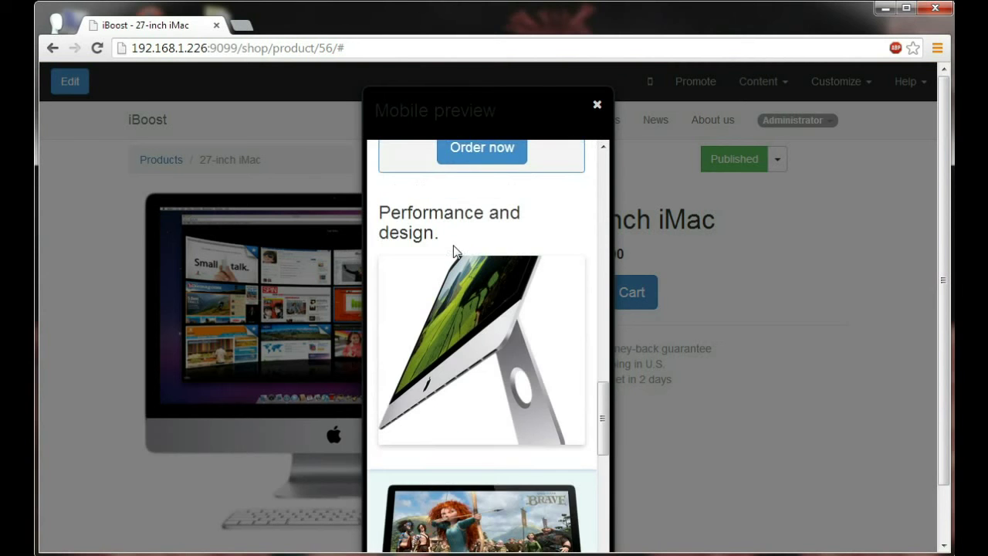
{"action": "scroll", "coordinate": [454, 251], "scroll_direction": "down", "scroll_amount": 8}
{"action": "scroll", "coordinate": [454, 251], "scroll_direction": "up", "scroll_amount": 10}
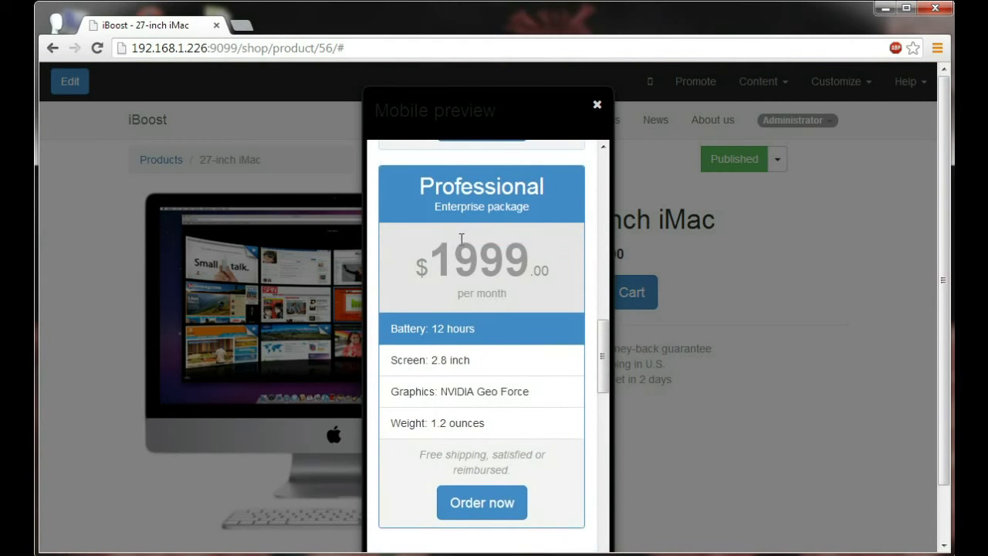
{"action": "scroll", "coordinate": [461, 240], "scroll_direction": "up", "scroll_amount": 8}
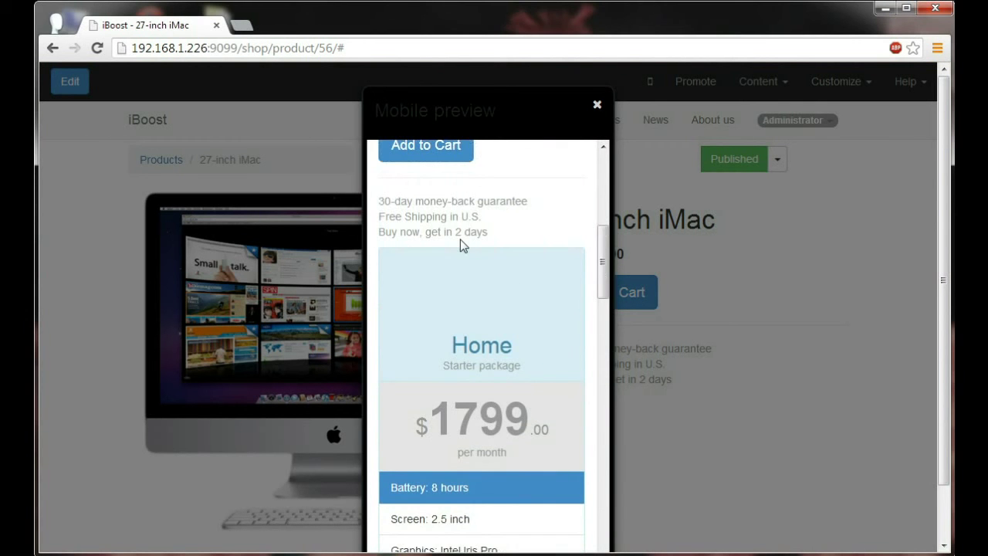
Close the mobile preview and open the shop's product catalogue in edit mode
{"action": "scroll", "coordinate": [460, 239], "scroll_direction": "up", "scroll_amount": 6}
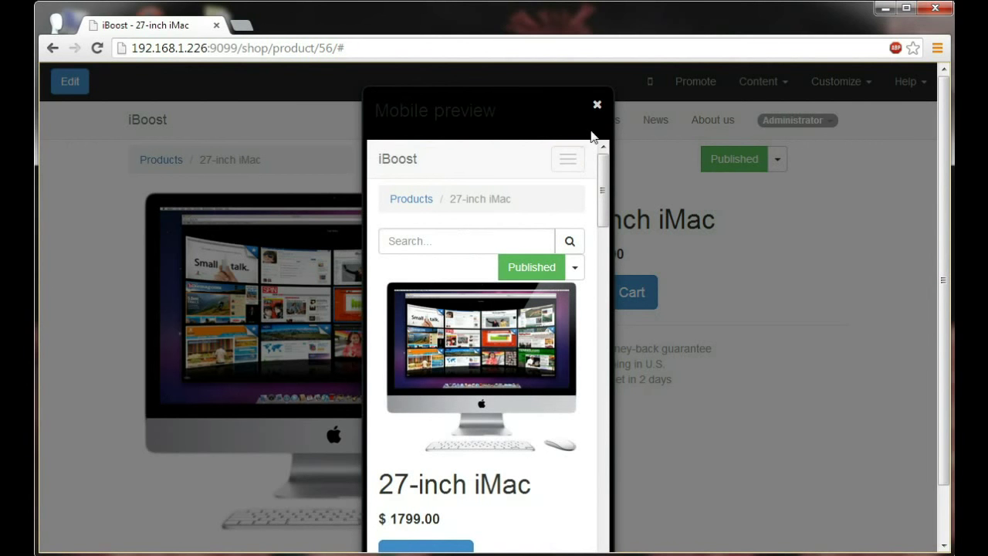
{"action": "left_click", "coordinate": [596, 104]}
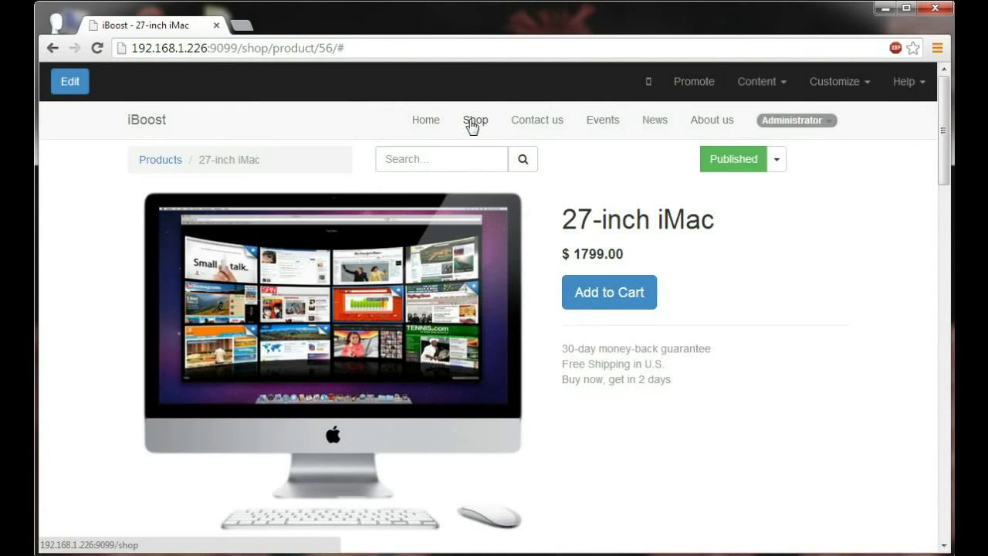
{"action": "left_click", "coordinate": [472, 121]}
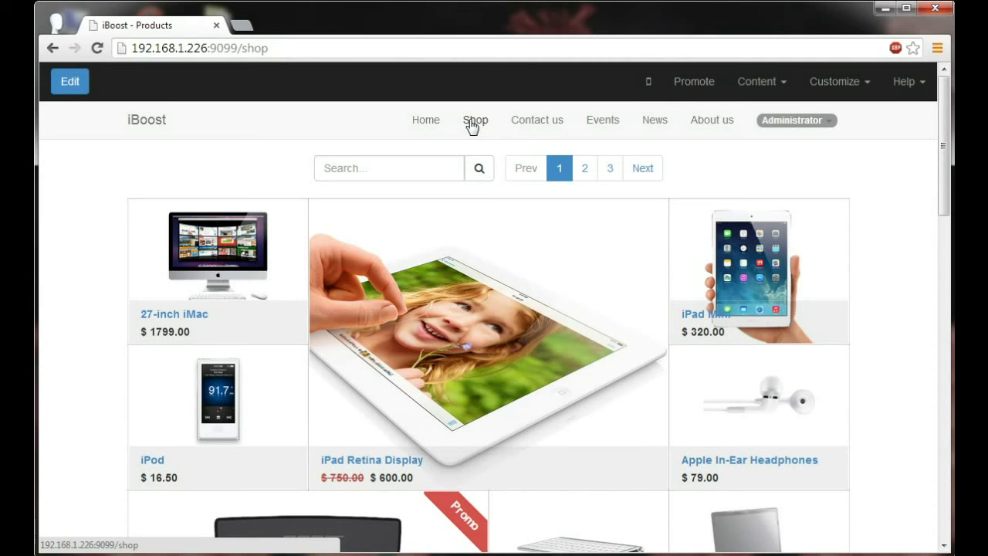
{"action": "left_click", "coordinate": [70, 82]}
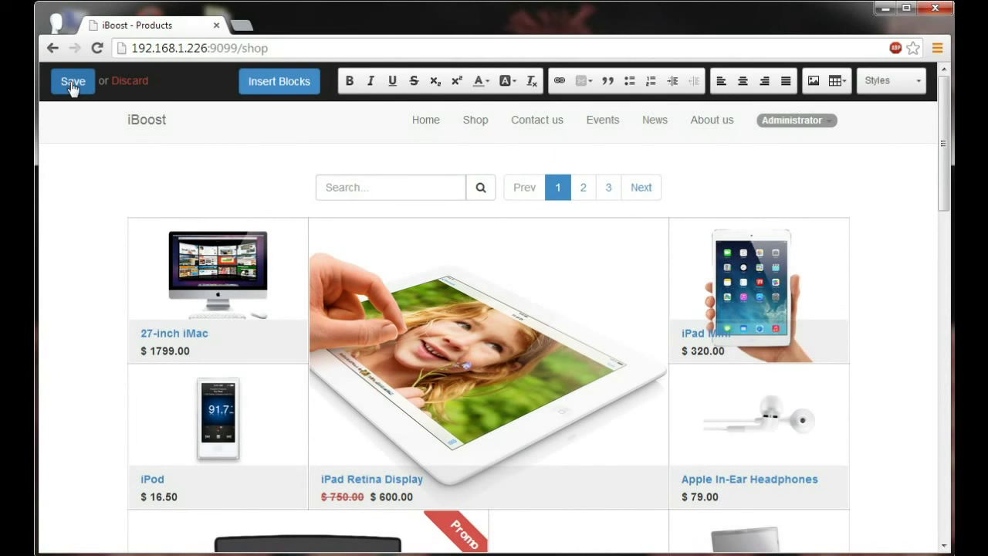
Rename the 27-inch iMac in the catalogue as "21.5-inch iMac" and set its price to 1299.00
{"action": "left_click", "coordinate": [161, 327]}
{"action": "key", "text": "BackSpace"}
{"action": "type", "text": "1.5"}
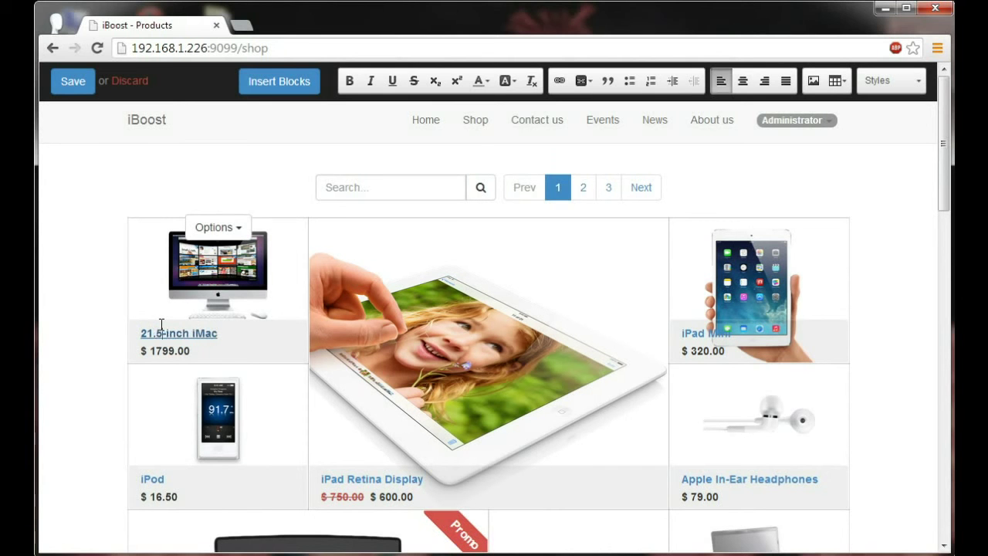
{"action": "left_click", "coordinate": [160, 352]}
{"action": "key", "text": "BackSpace"}
{"action": "type", "text": "2"}
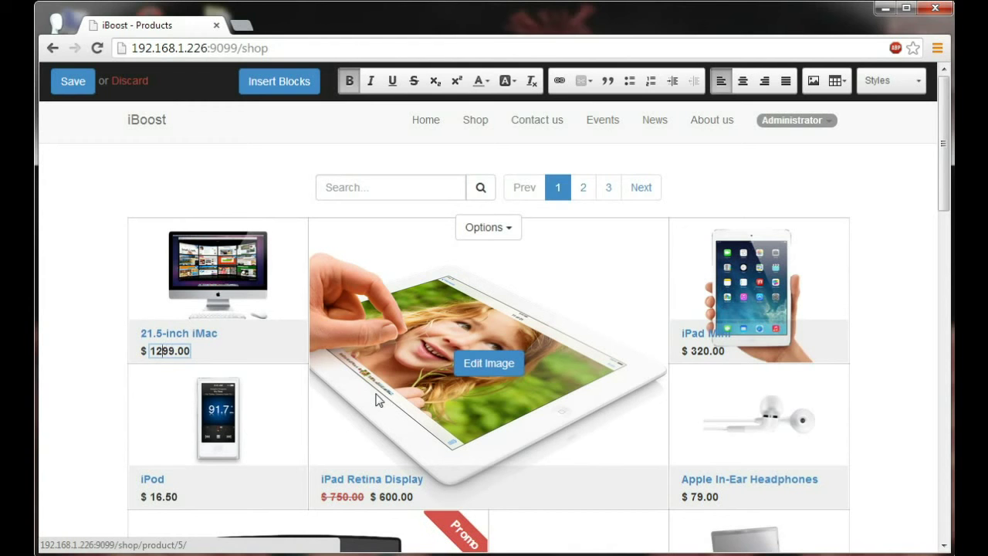
Enlarge the iMac's catalogue tile to 3 by 3 grid cells and save the shop page
{"action": "left_click", "coordinate": [157, 268]}
{"action": "left_click", "coordinate": [212, 227]}
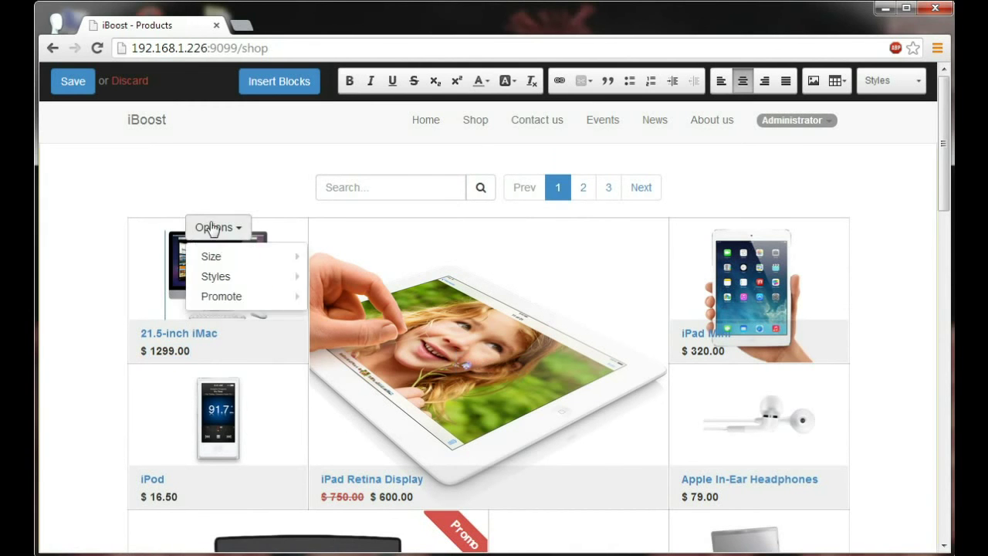
{"action": "mouse_move", "coordinate": [226, 260]}
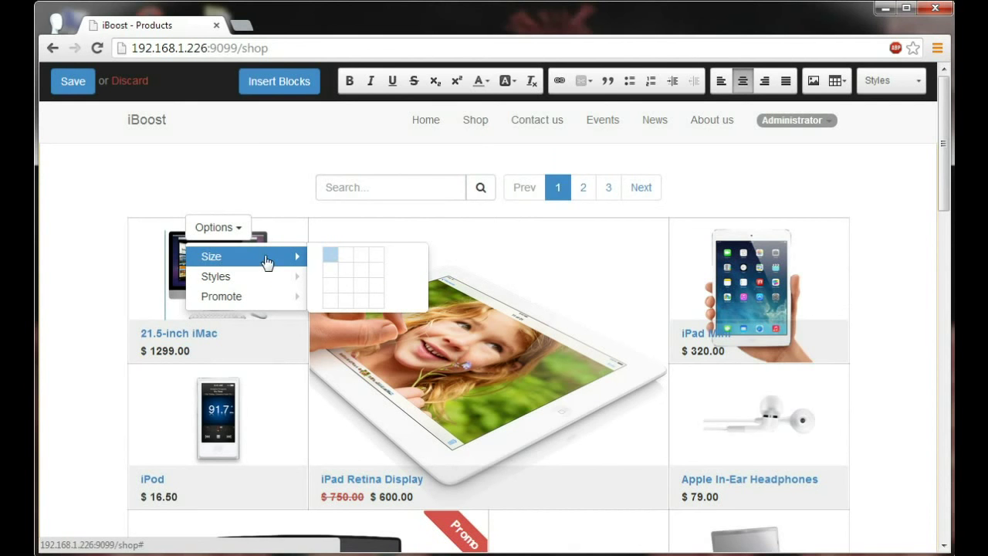
{"action": "left_click", "coordinate": [362, 291]}
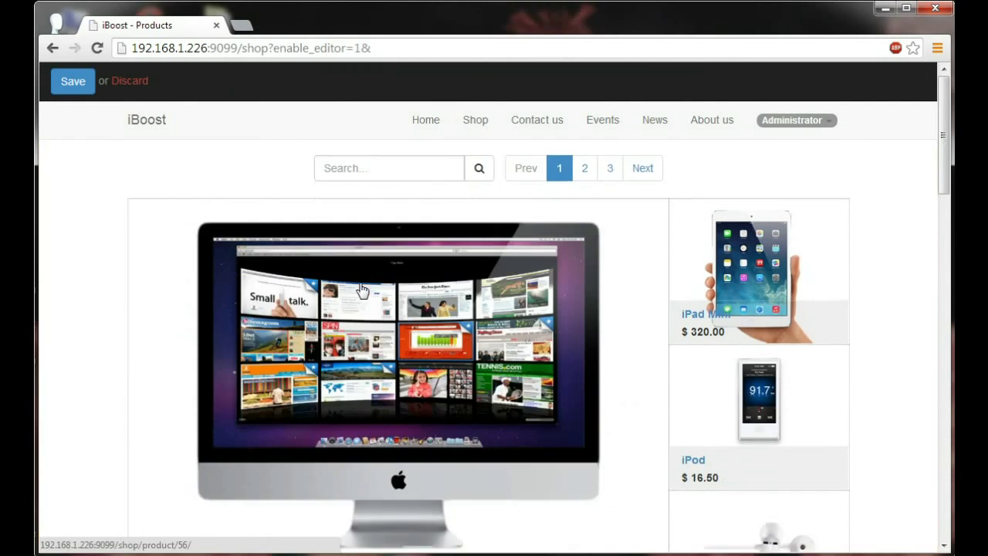
{"action": "scroll", "coordinate": [362, 290], "scroll_direction": "down", "scroll_amount": 1}
{"action": "mouse_move", "coordinate": [738, 337]}
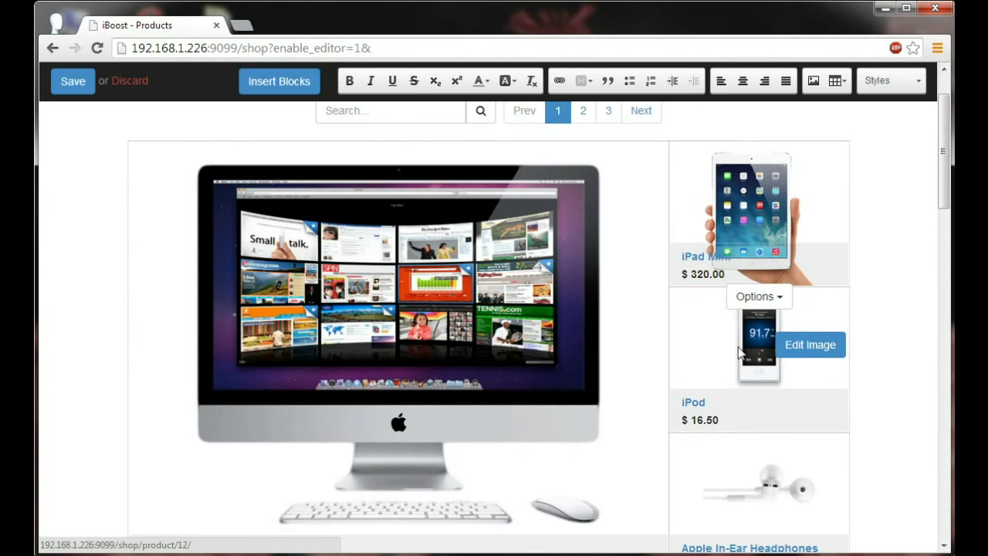
{"action": "scroll", "coordinate": [738, 351], "scroll_direction": "up", "scroll_amount": 1}
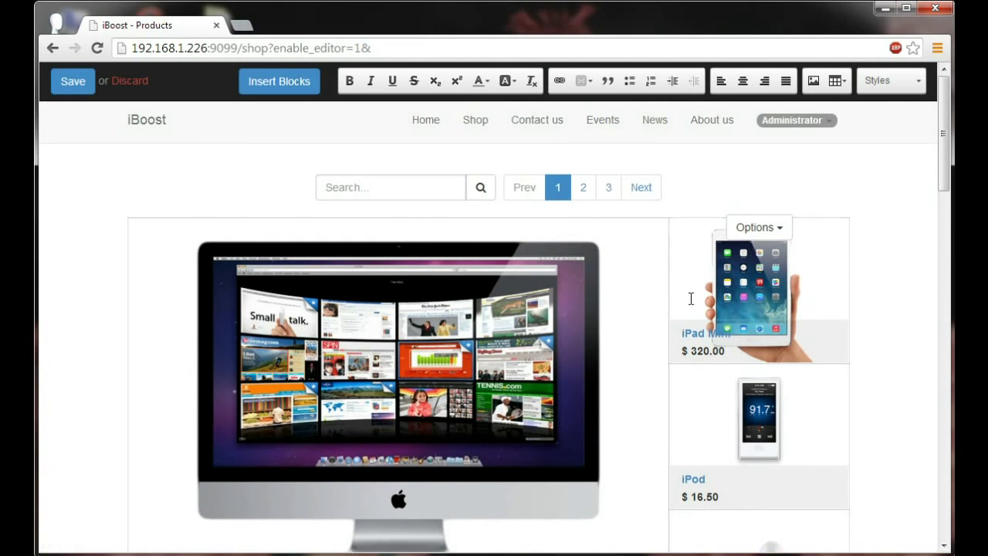
{"action": "left_click", "coordinate": [68, 90]}
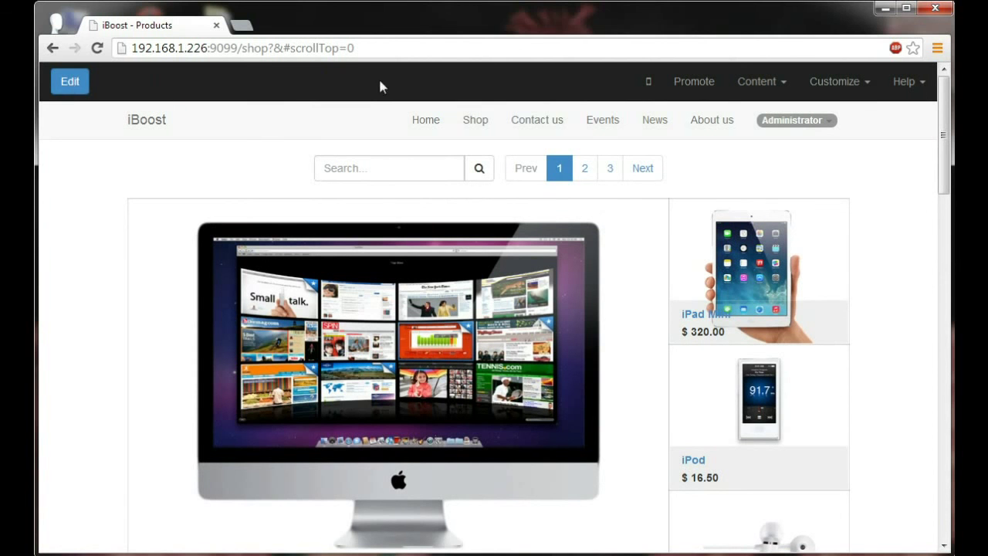
Enable Product Categories in the shop and try them by opening Processor AMD 8-Core from the Processor category, returning to the catalogue
{"action": "left_click", "coordinate": [855, 94]}
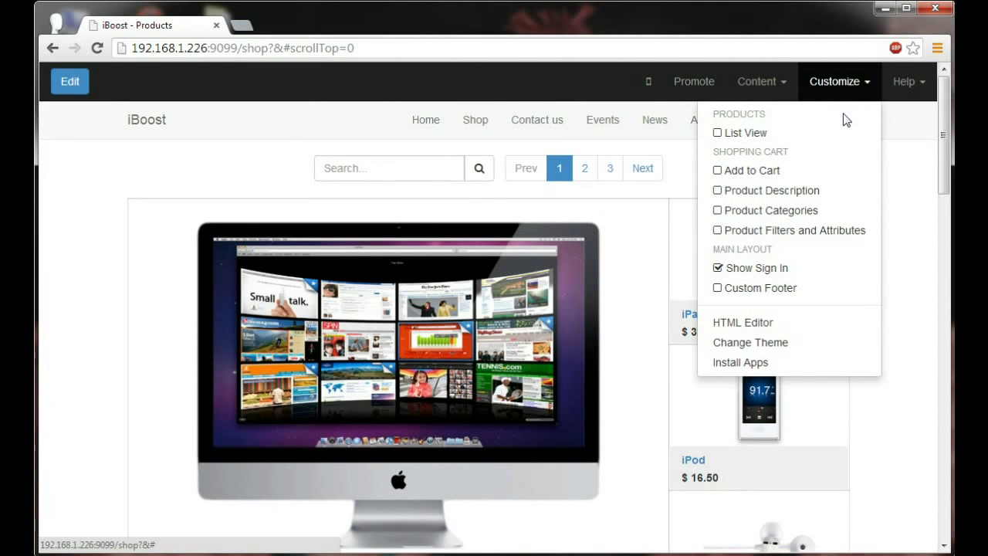
{"action": "left_click", "coordinate": [718, 216]}
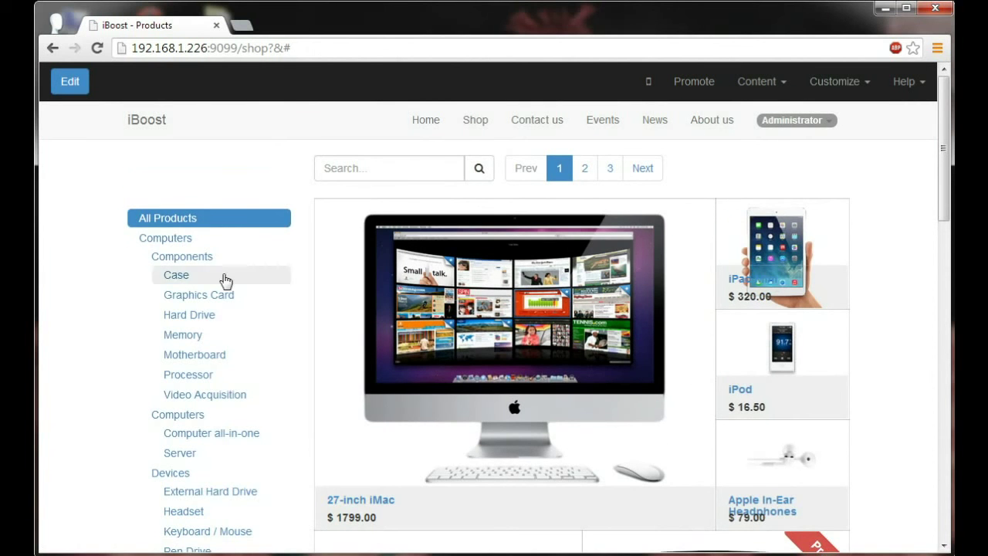
{"action": "left_click", "coordinate": [221, 373]}
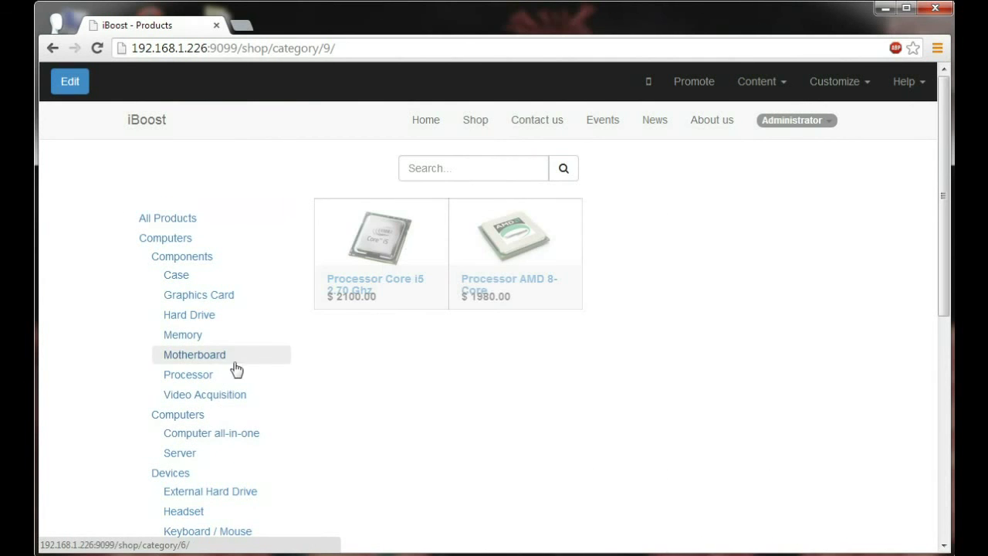
{"action": "left_click", "coordinate": [485, 262]}
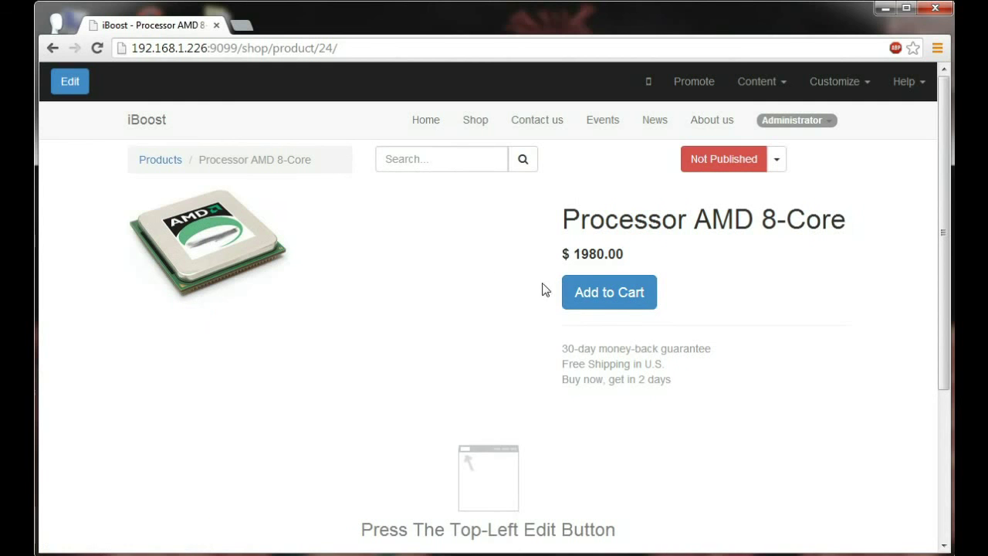
{"action": "left_click", "coordinate": [476, 122]}
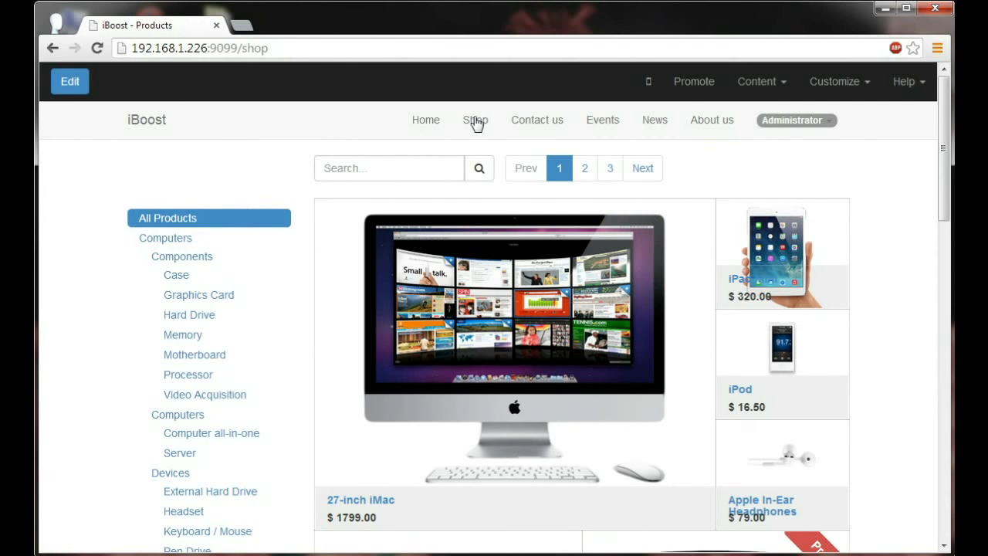
Switch the shop catalogue to List View and enable Product Description
{"action": "left_click", "coordinate": [837, 91]}
{"action": "left_click", "coordinate": [757, 158]}
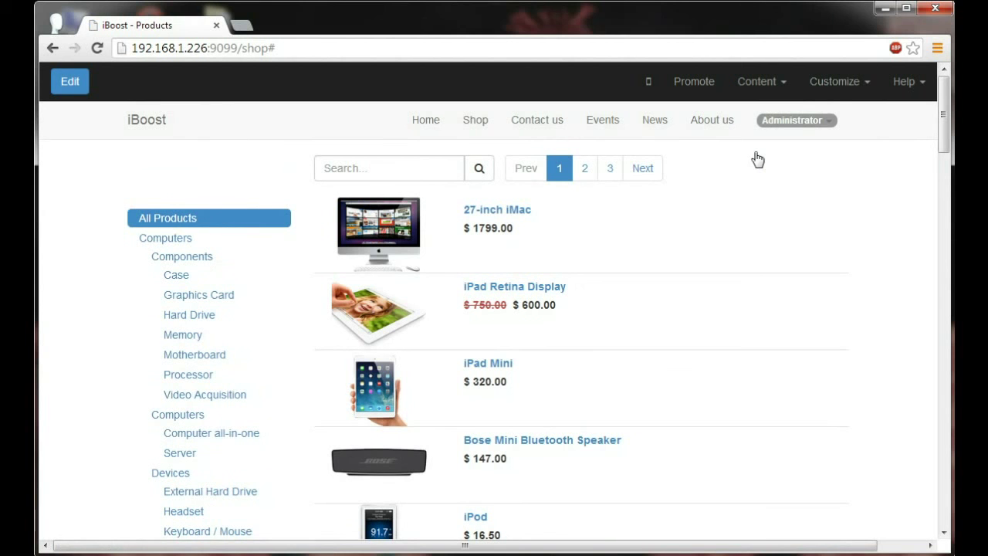
{"action": "left_click", "coordinate": [831, 92]}
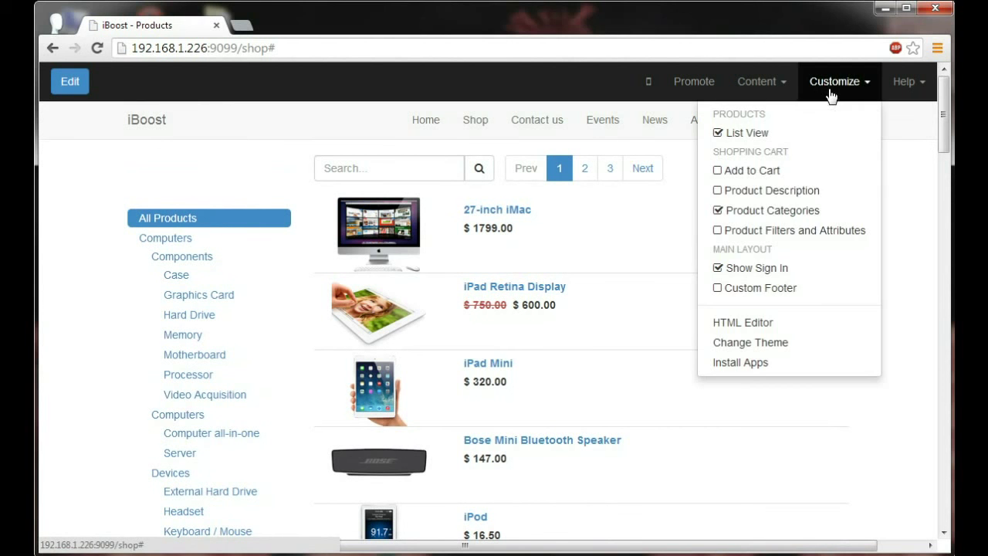
{"action": "left_click", "coordinate": [803, 191]}
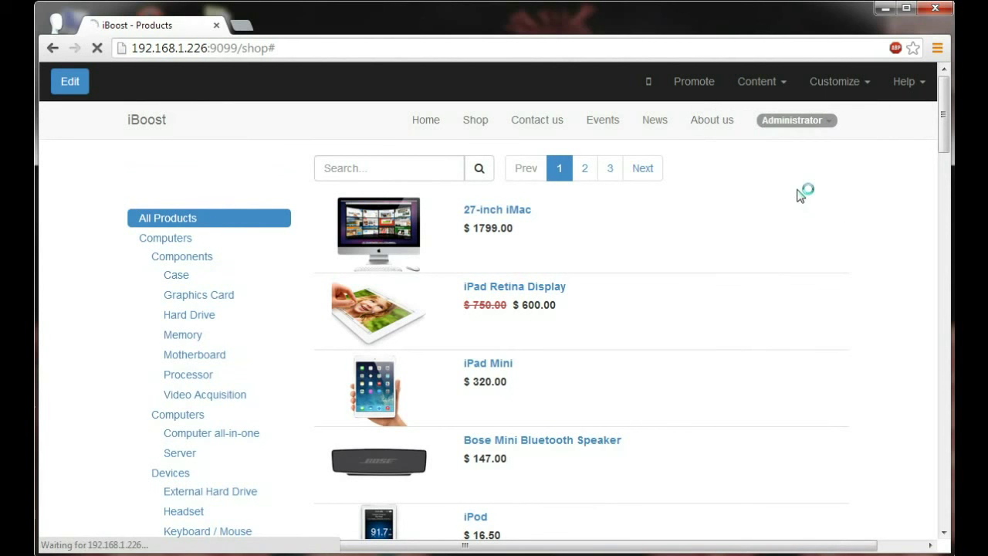
Turn off List View to restore the catalogue's grid layout
{"action": "left_click", "coordinate": [838, 89]}
{"action": "left_click", "coordinate": [743, 133]}
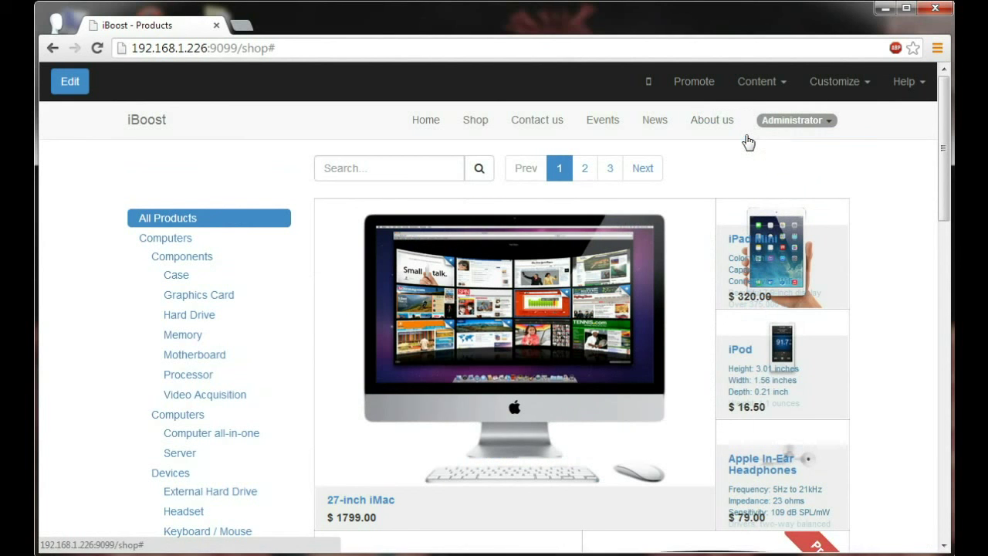
{"action": "scroll", "coordinate": [734, 165], "scroll_direction": "down", "scroll_amount": 1}
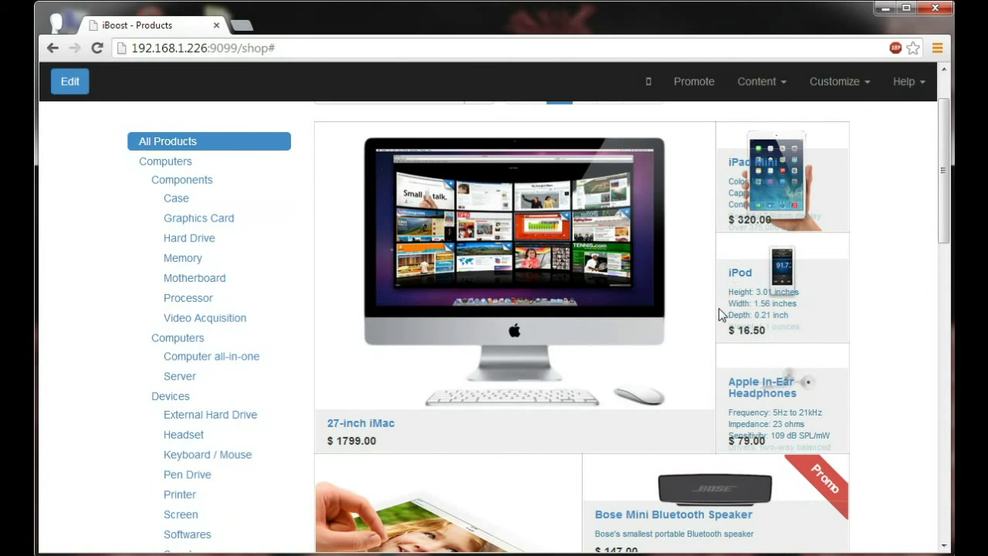
Add the 27-inch iMac to the shopping cart and raise its quantity to 7
{"action": "left_click", "coordinate": [581, 252]}
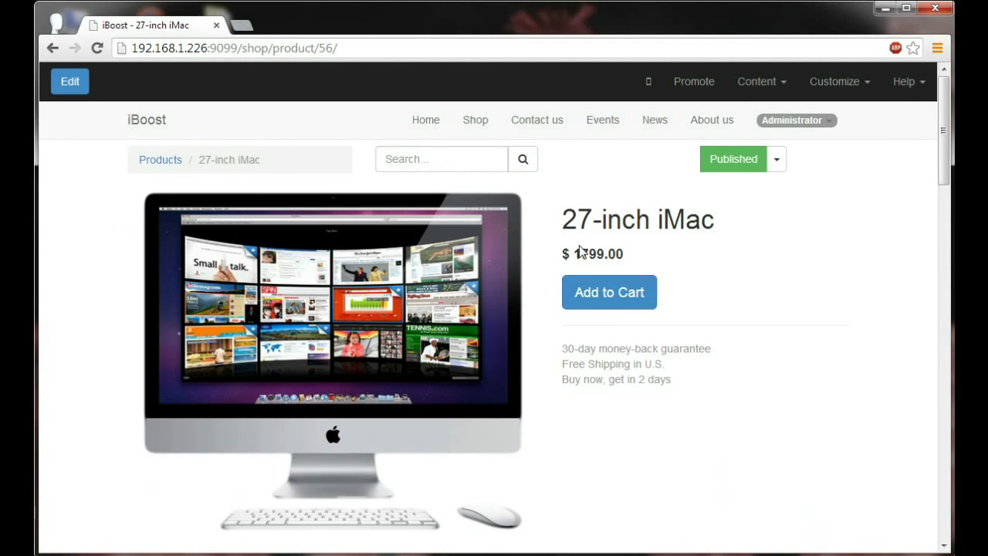
{"action": "left_click", "coordinate": [606, 294]}
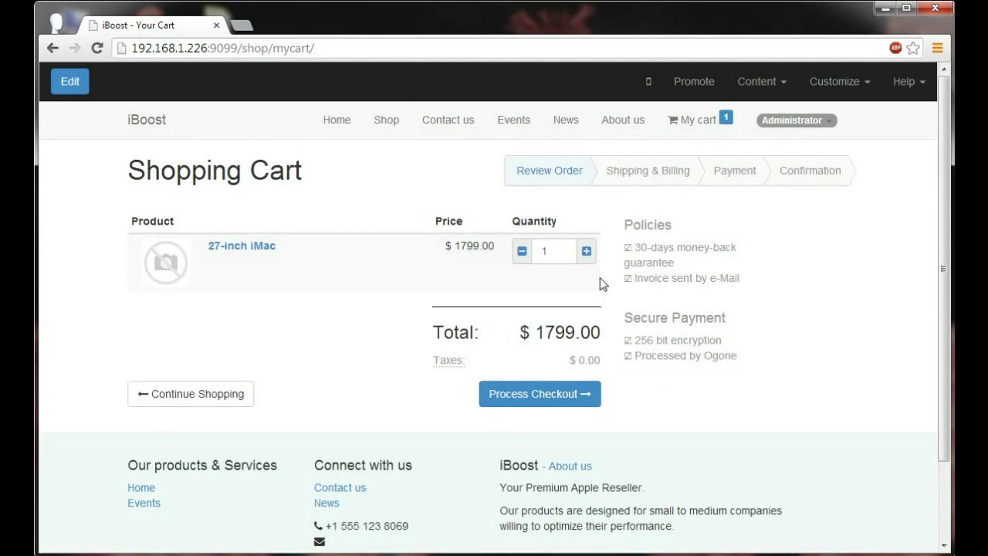
{"action": "left_click", "coordinate": [586, 251]}
{"action": "left_click", "coordinate": [587, 250]}
{"action": "left_click", "coordinate": [586, 251]}
{"action": "left_click", "coordinate": [586, 250]}
{"action": "left_click", "coordinate": [586, 250]}
{"action": "left_click", "coordinate": [586, 251]}
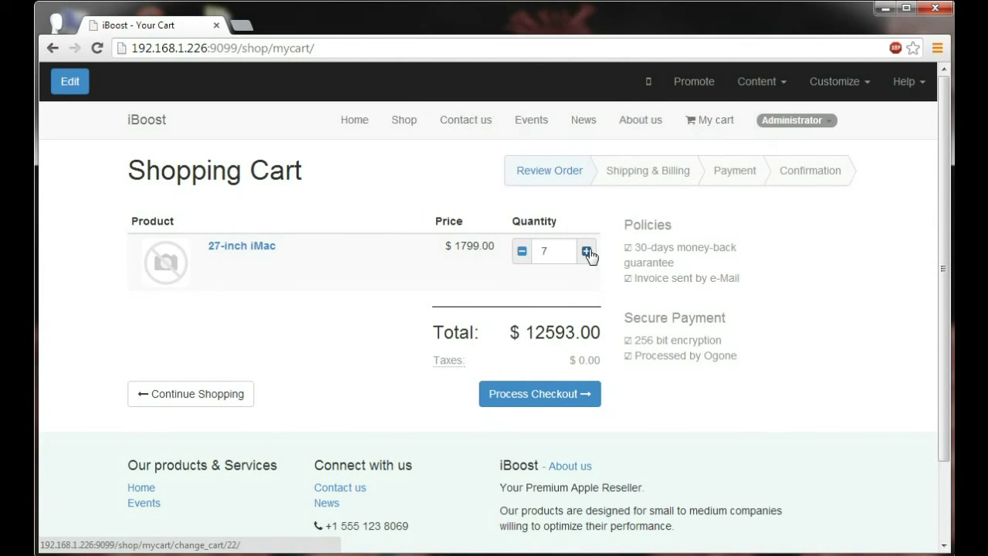